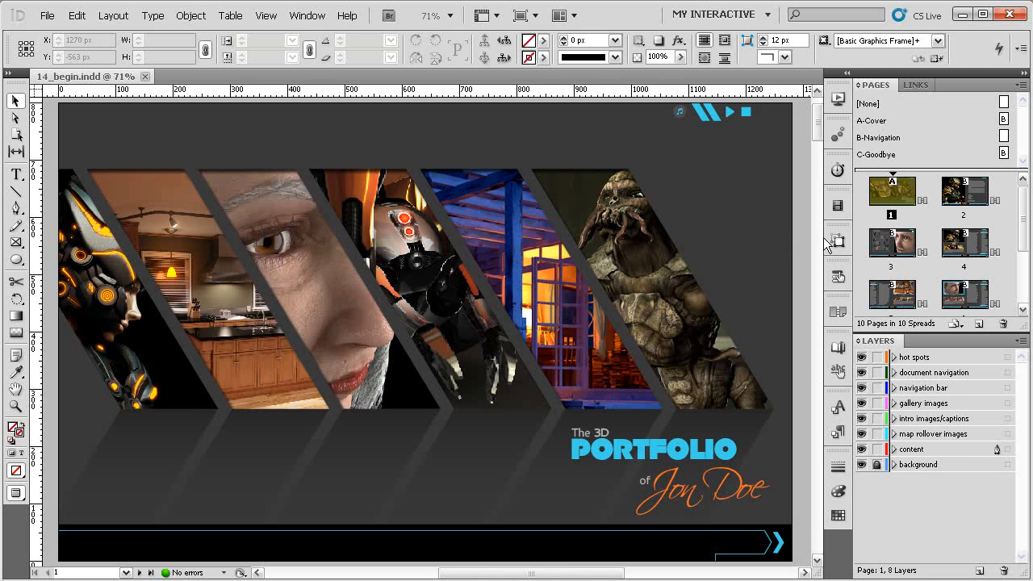
- Go to page 3 and show the animation settings for the first thumbnail in the gallery grid
left_click(894, 246)
double_click(893, 246)
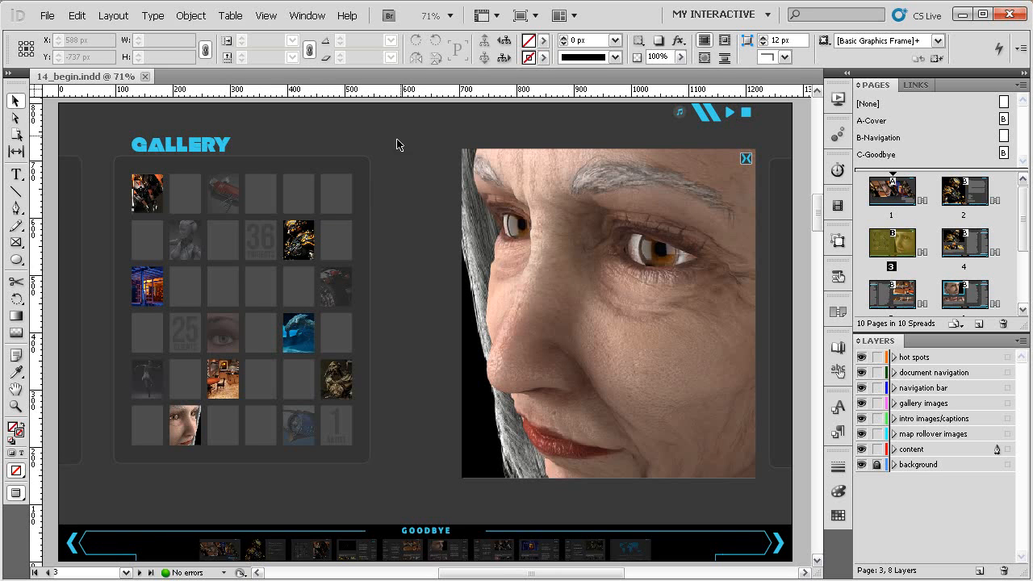
left_click_drag(406, 124, 106, 476)
left_click_drag(417, 385, 393, 379)
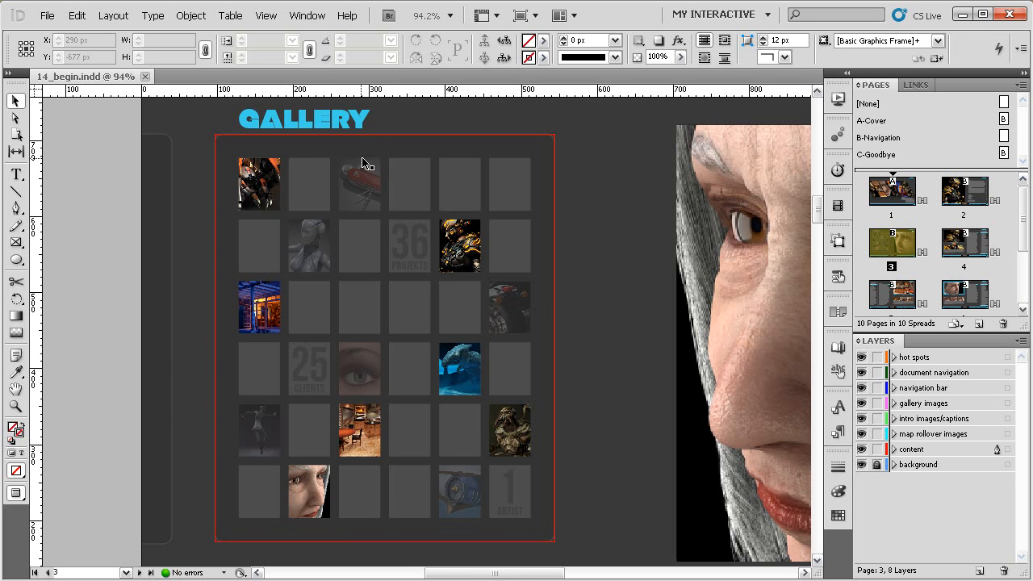
double_click(271, 165)
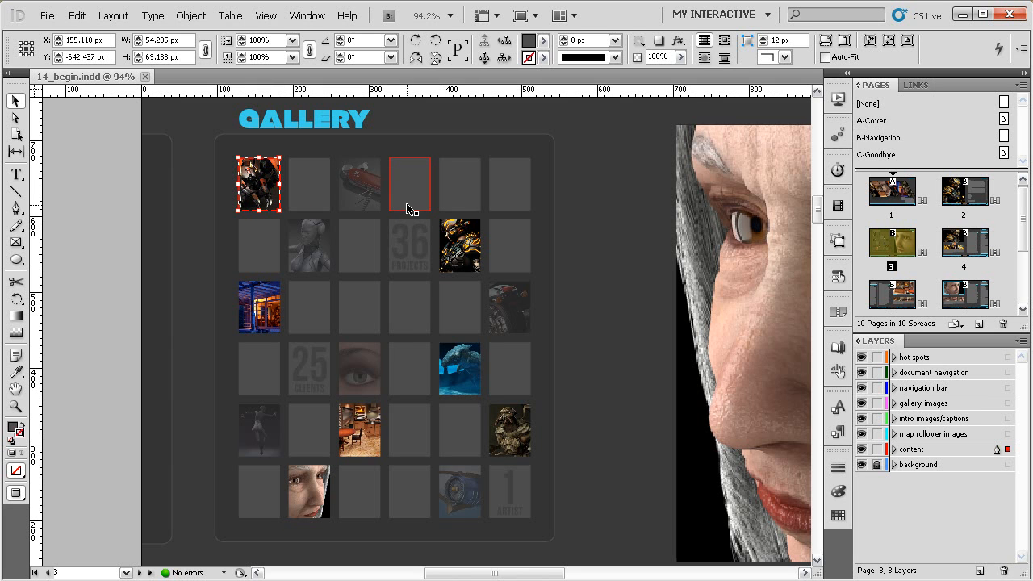
left_click(835, 139)
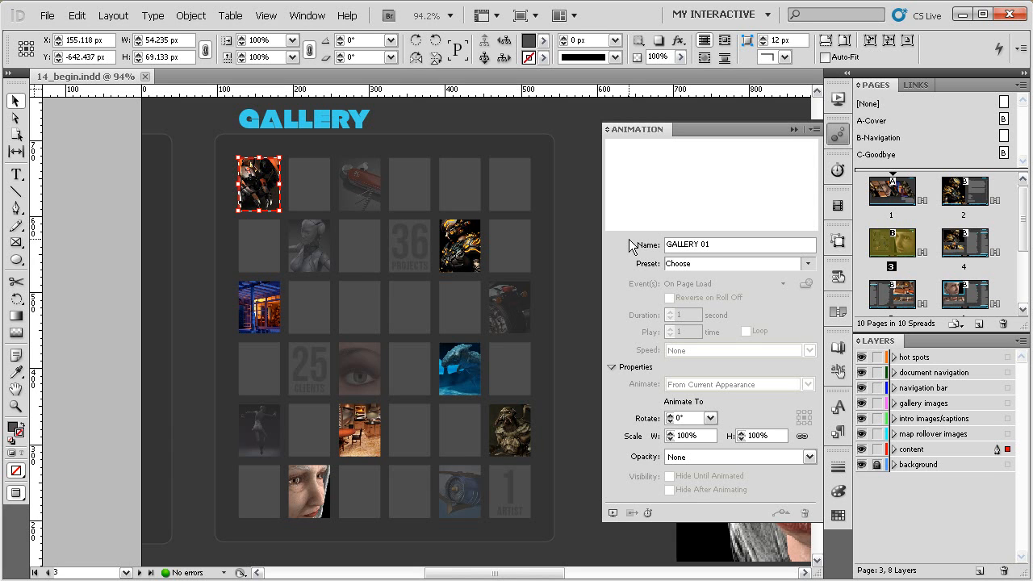
- Compare the animation name of the first thumbnail with that of the empty rectangle ending the grid's top row
double_click(704, 244)
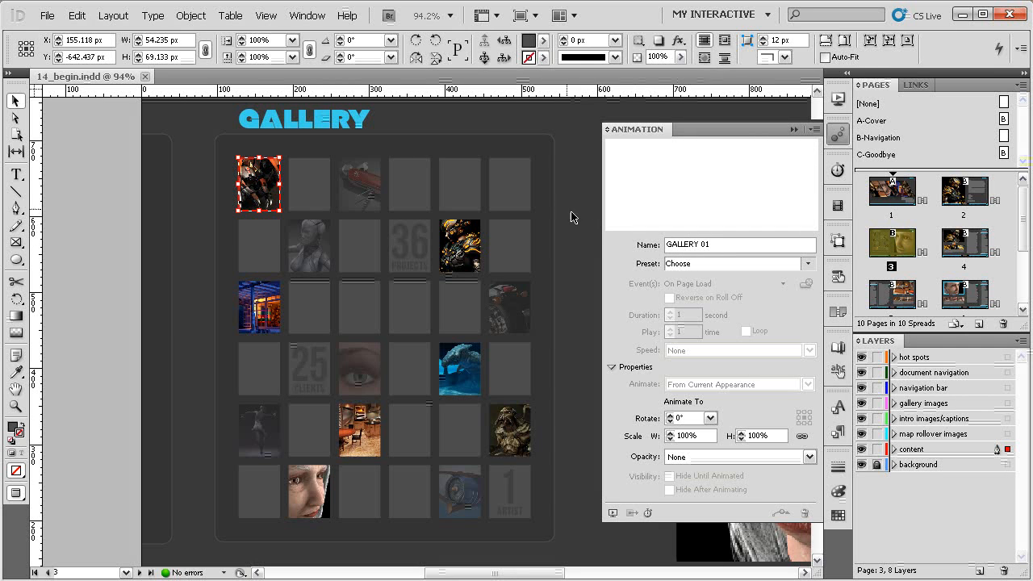
left_click(507, 195)
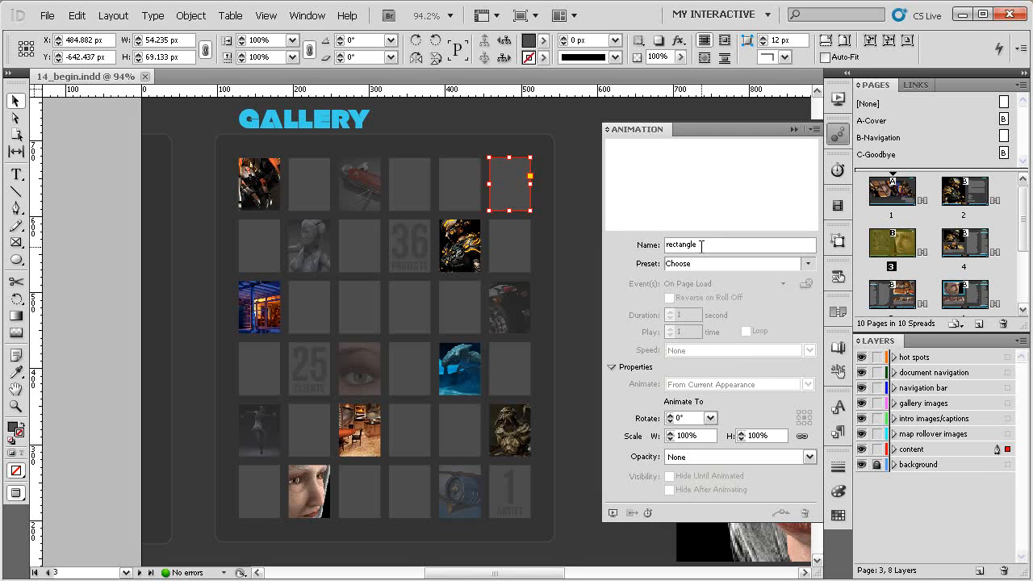
left_click(273, 194)
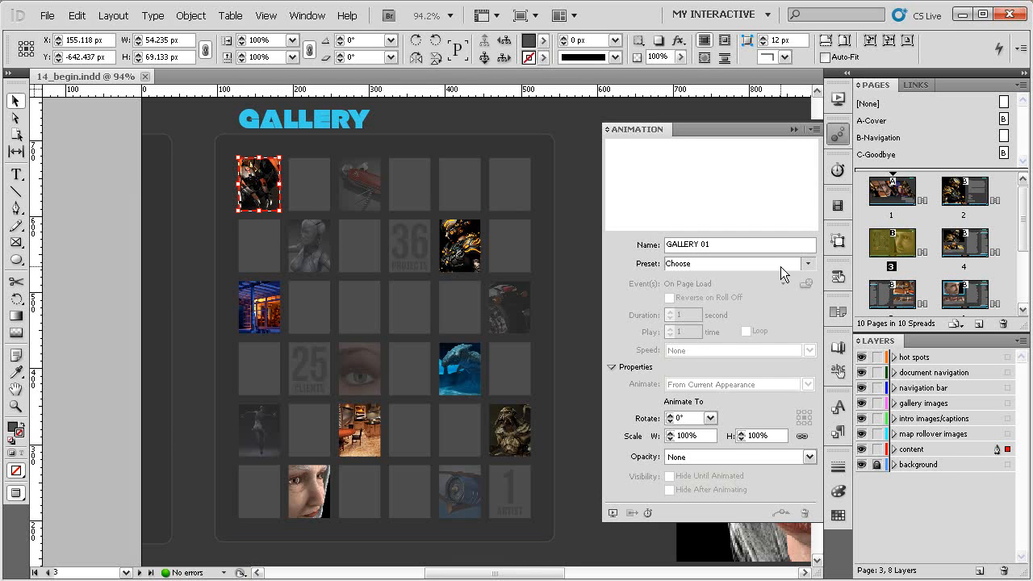
- Try the Fade In motion preset on the first gallery thumbnail, and replace it with the Grow preset
left_click(807, 265)
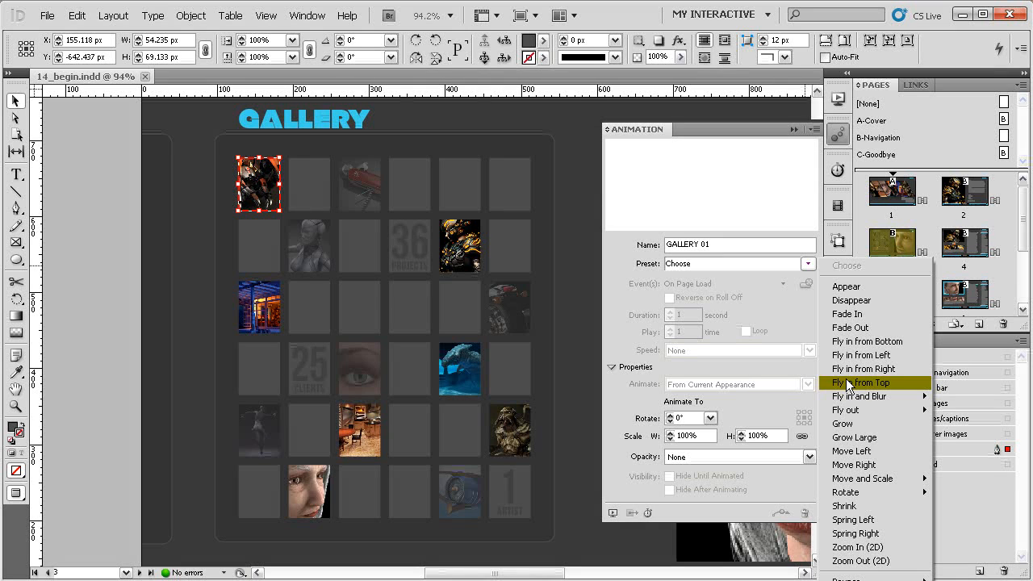
left_click(847, 314)
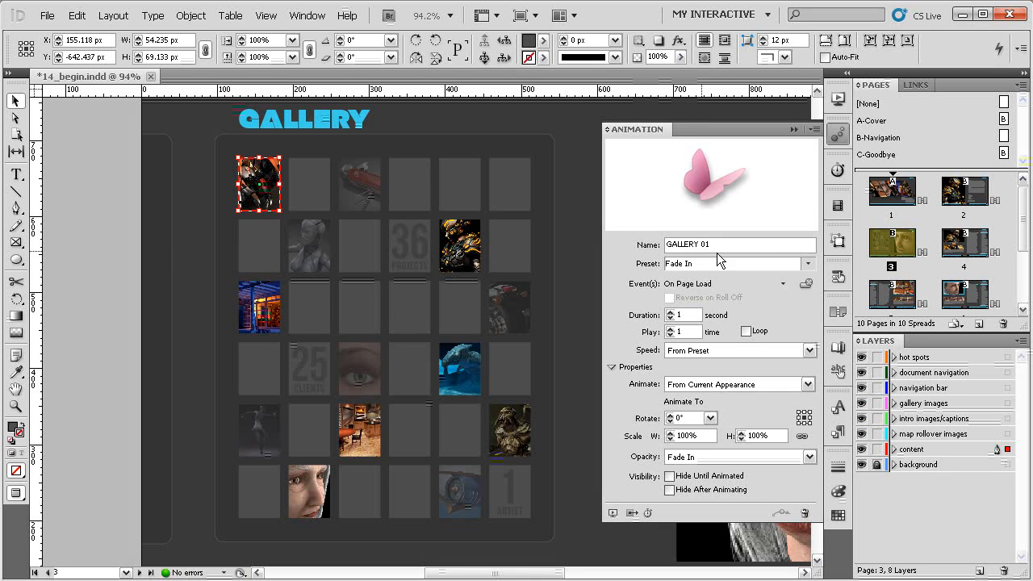
left_click(807, 264)
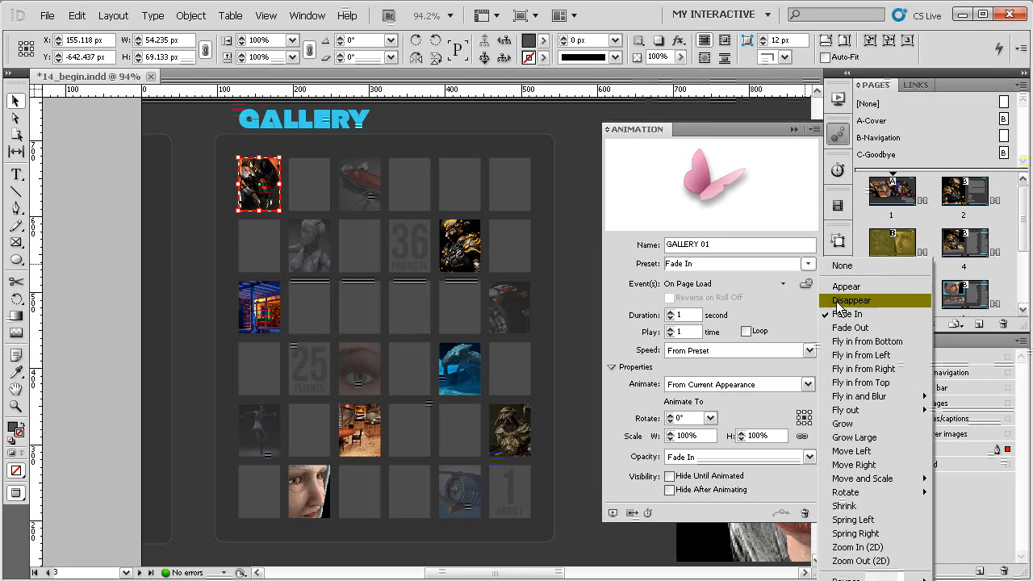
left_click(847, 424)
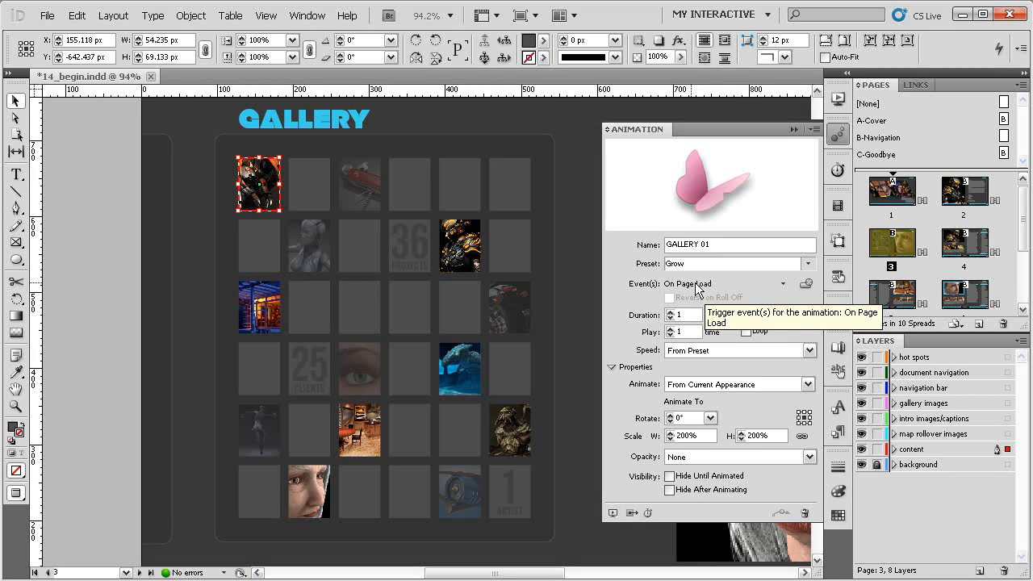
- Trigger the thumbnail's animation only by On Roll Over (Self), and enable Reverse on Roll Off
left_click(783, 284)
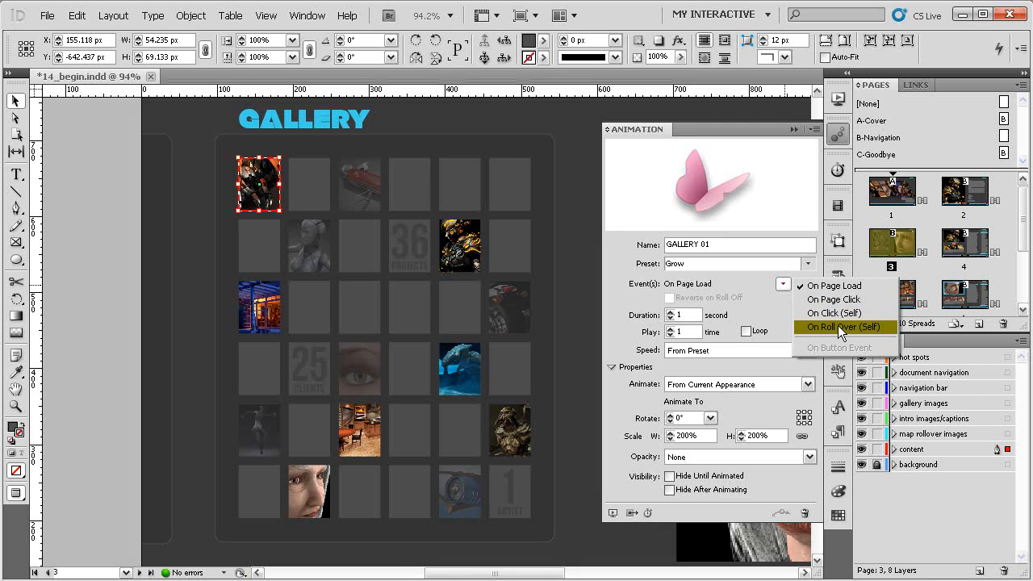
left_click(838, 325)
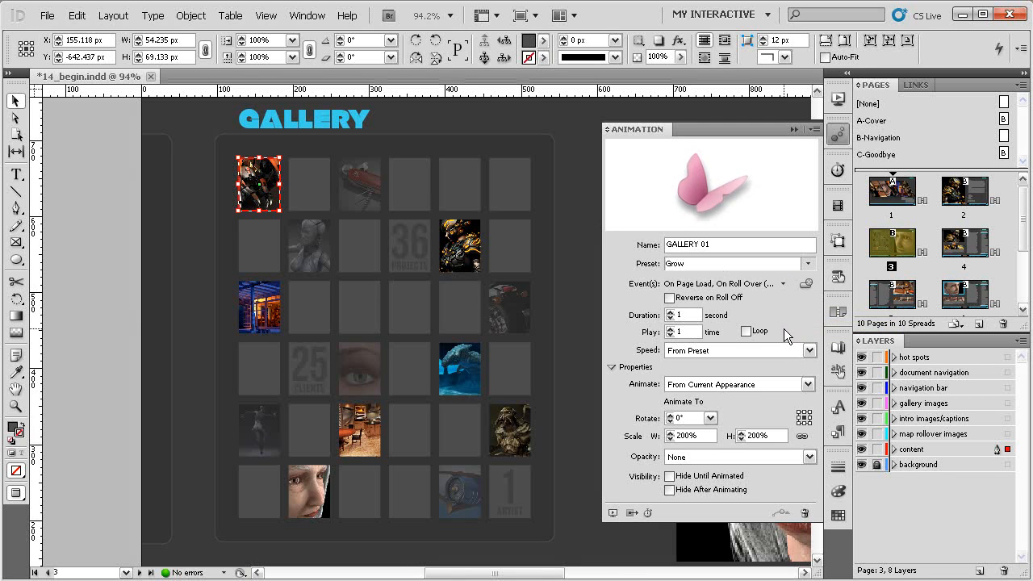
left_click(781, 284)
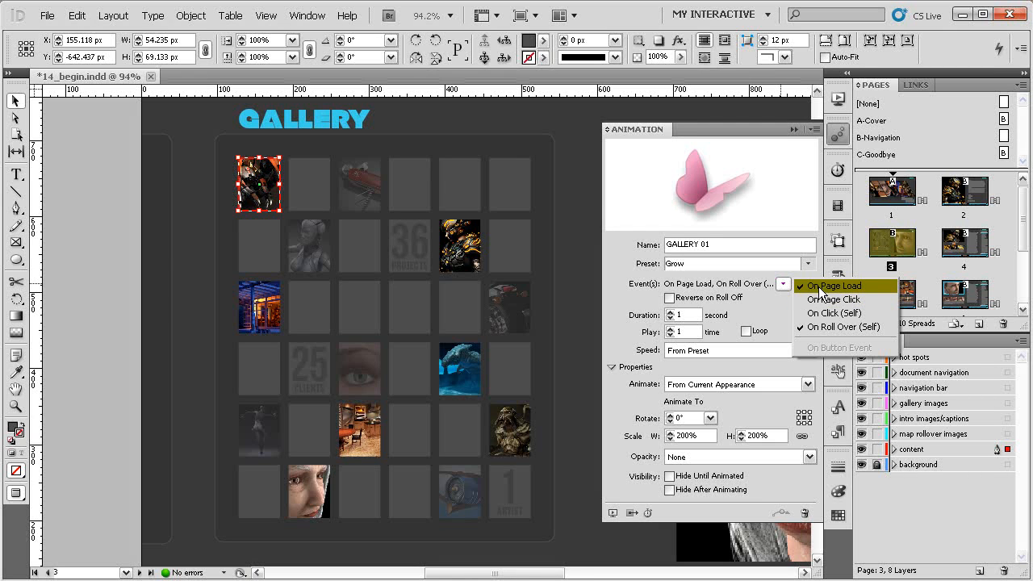
left_click(821, 288)
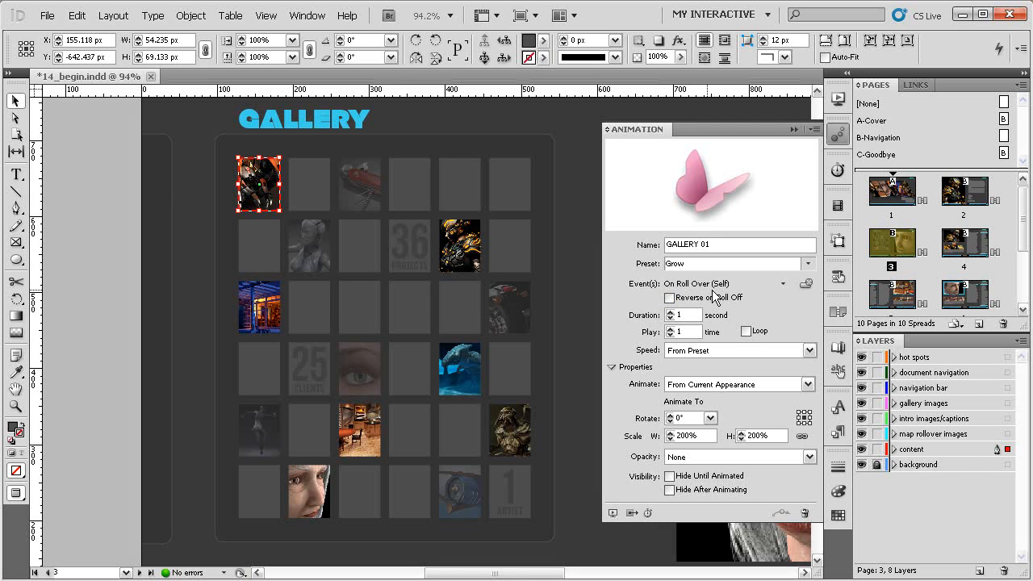
left_click(669, 298)
left_click(806, 288)
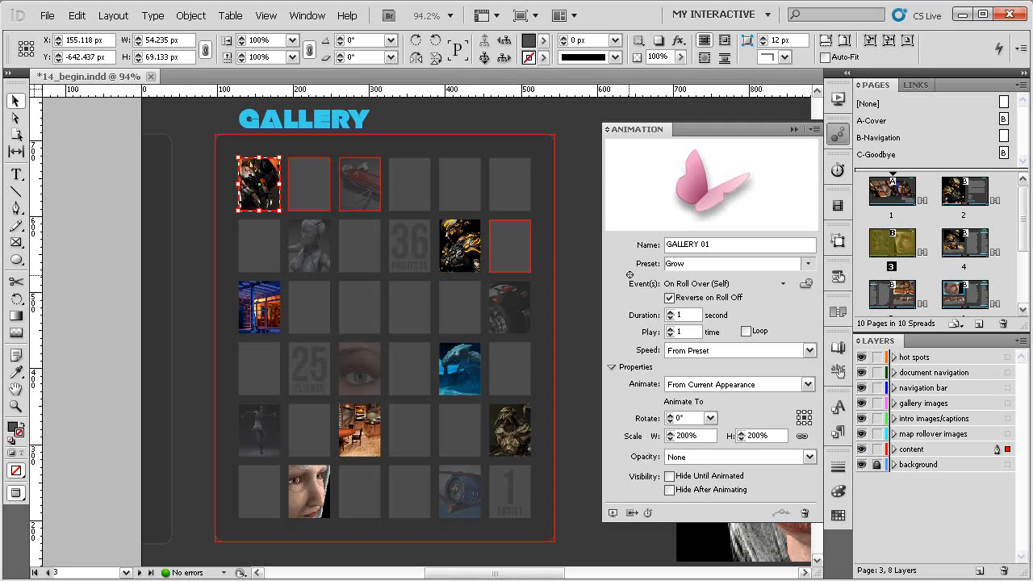
left_click(460, 258)
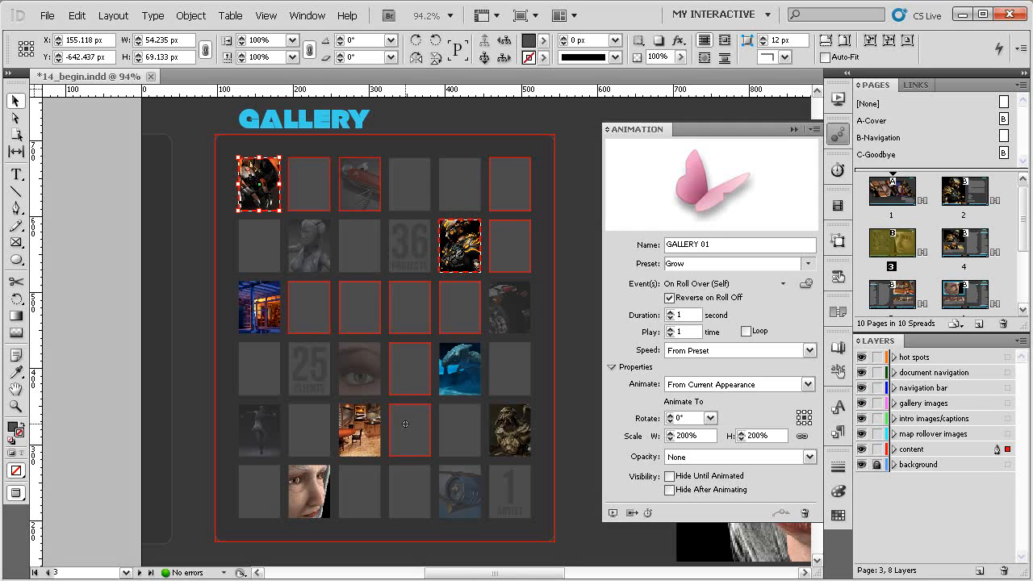
left_click(378, 423, "shift")
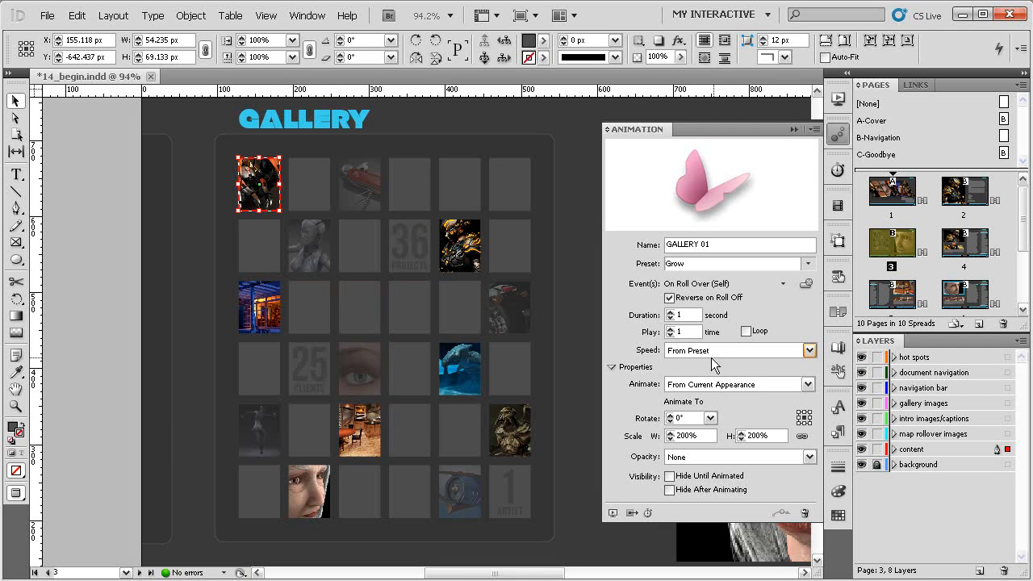
- Set the thumbnail animation's duration to 0.5 seconds and its speed to Ease In
left_click(669, 318)
left_click(669, 320)
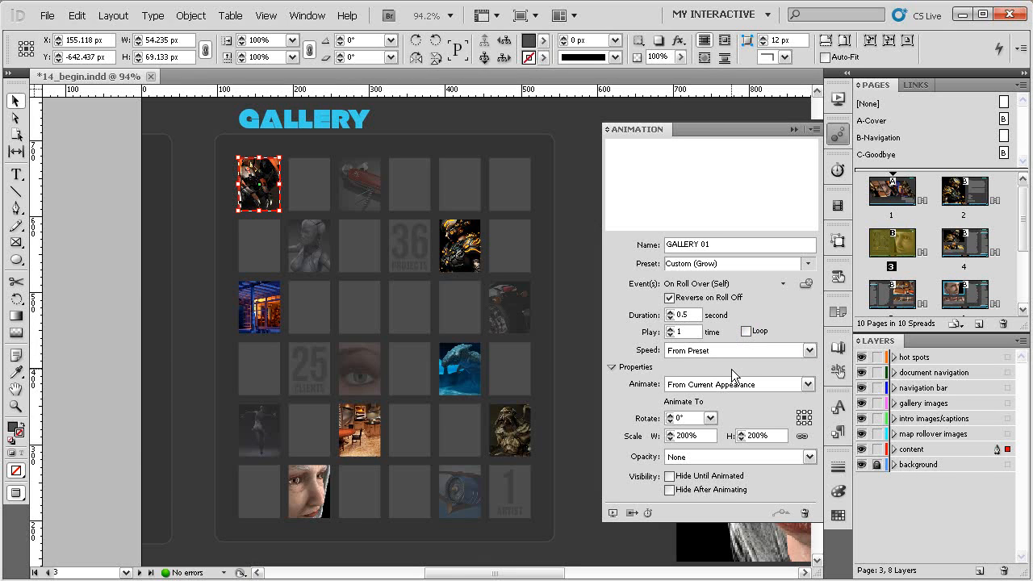
left_click(806, 357)
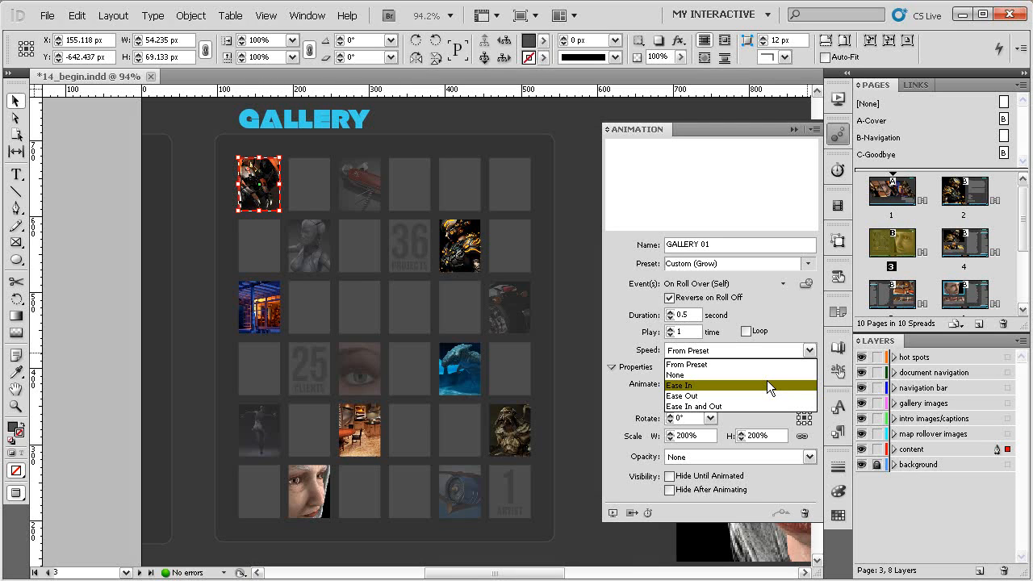
left_click(715, 385)
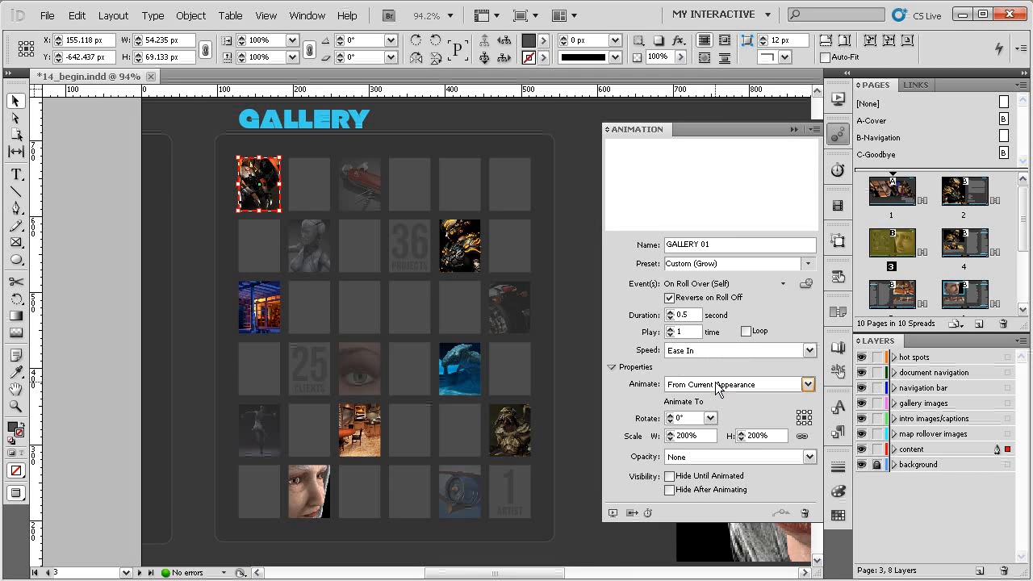
- Set the thumbnail animation's scale to 125% in both width and height, leaving its opacity at None
left_click(611, 368)
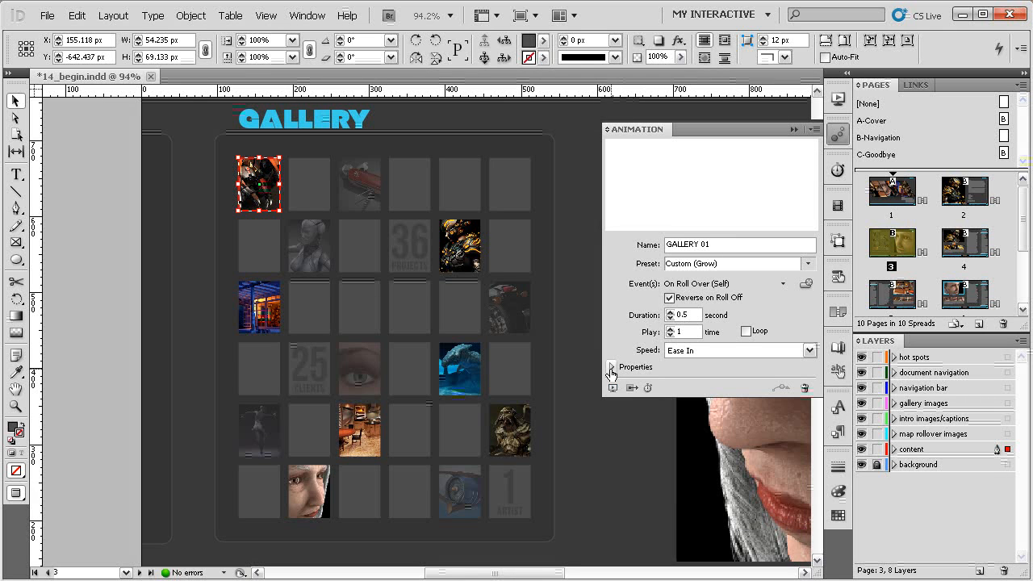
left_click(611, 368)
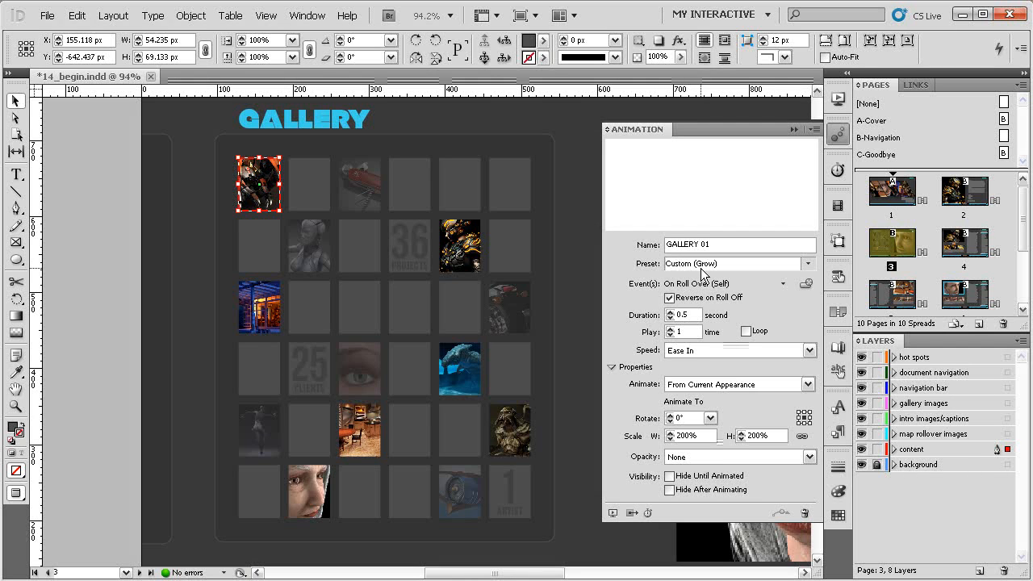
left_click_drag(697, 436, 666, 449)
type("125")
key("Tab")
left_click(772, 436)
key("Tab")
left_click(800, 459)
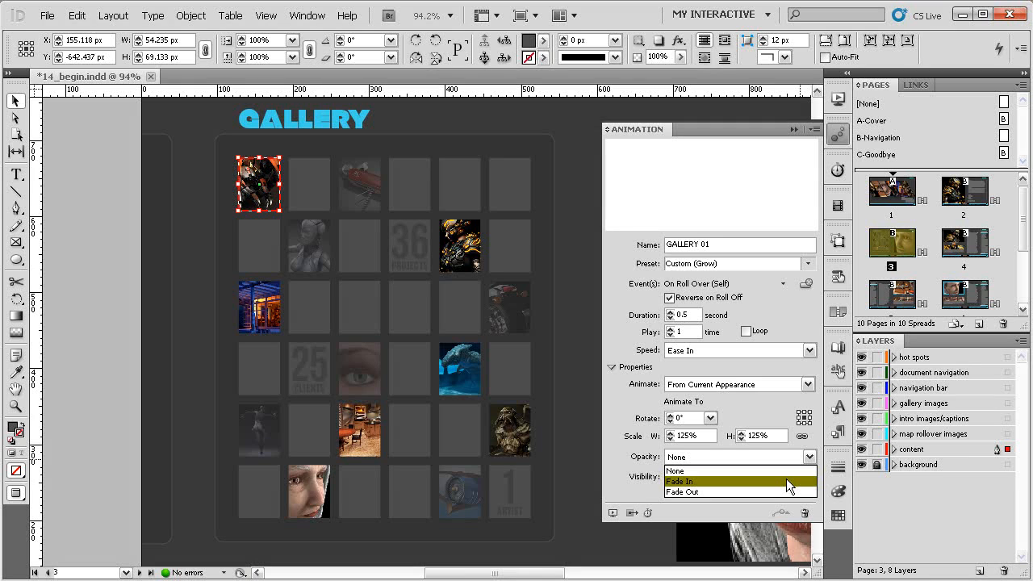
left_click(632, 460)
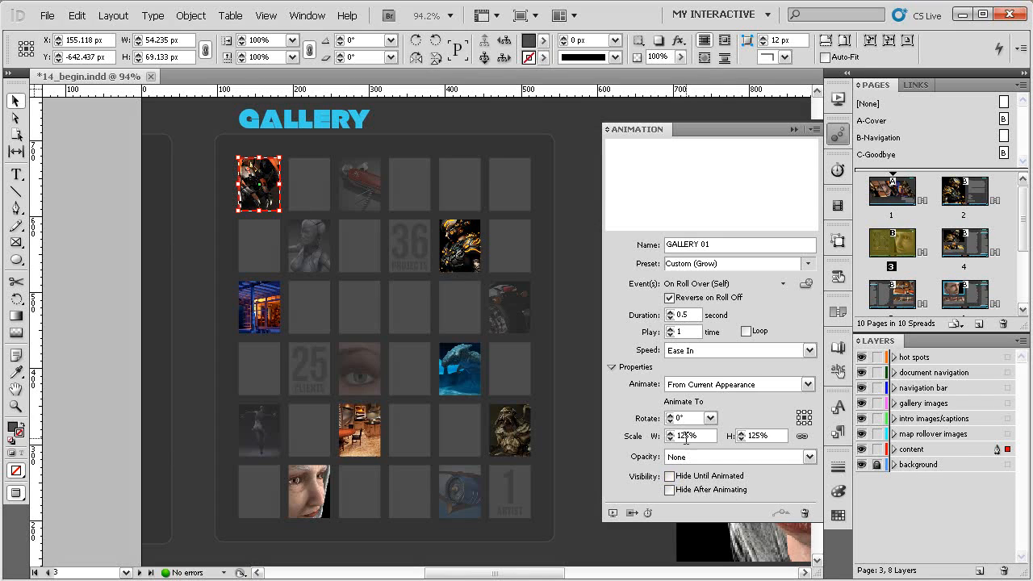
- Preview the gallery spread with its thumbnail animation, and return to the thumbnail's animation settings
left_click(613, 513)
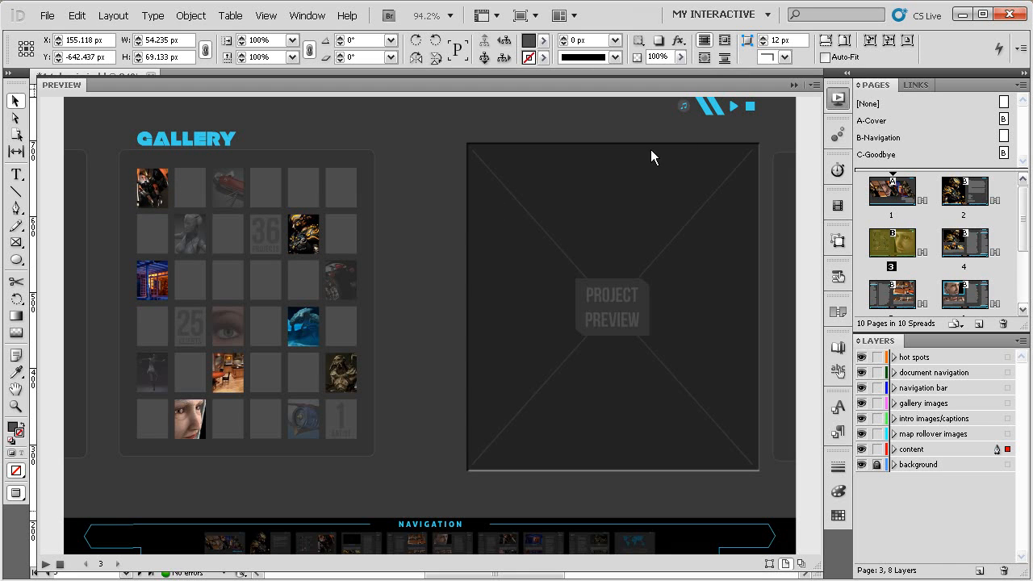
left_click(837, 101)
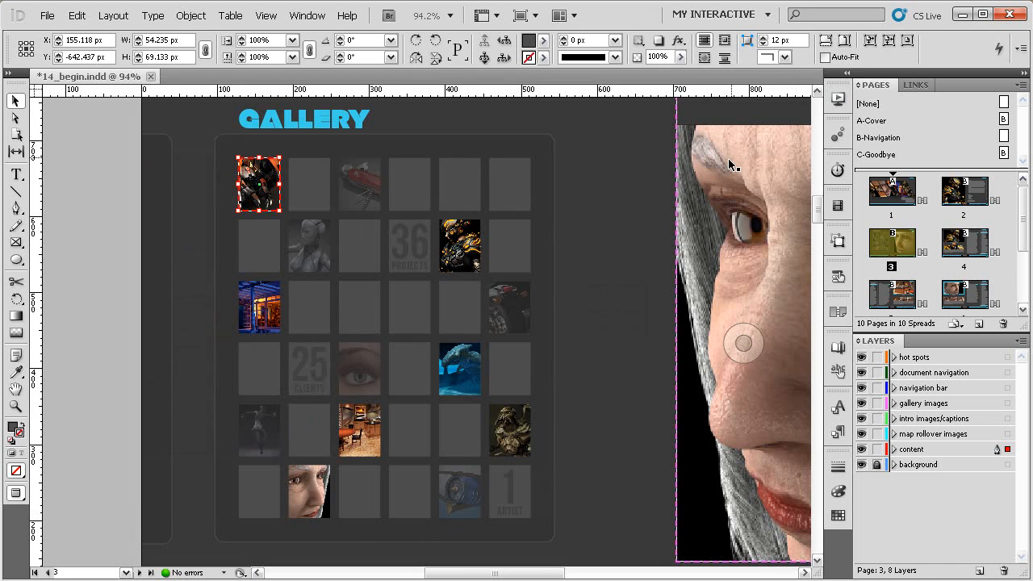
left_click(838, 135)
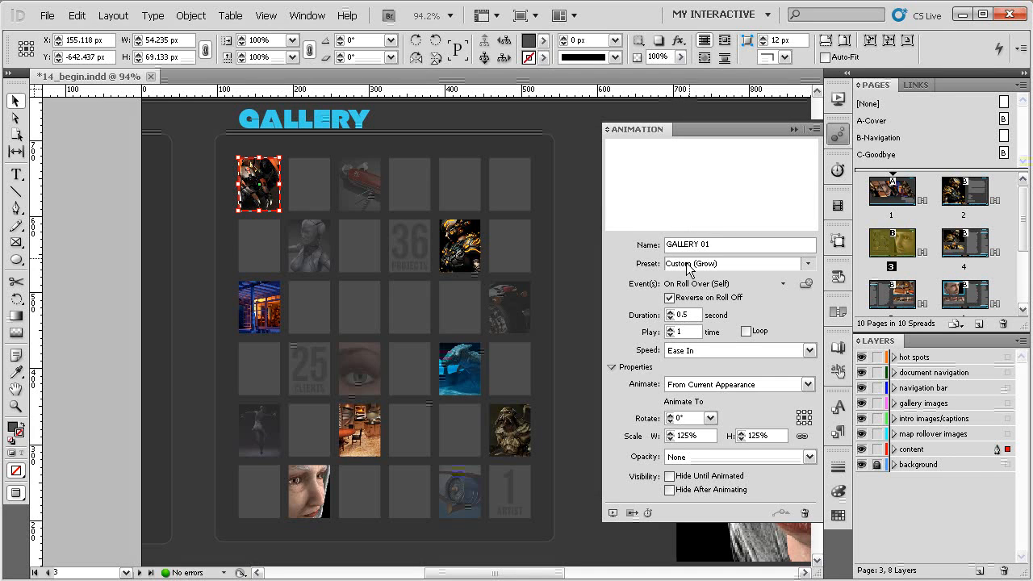
- Save the animation settings as a motion preset named "thumbnail grow" and set the speed to Ease In again
left_click(815, 129)
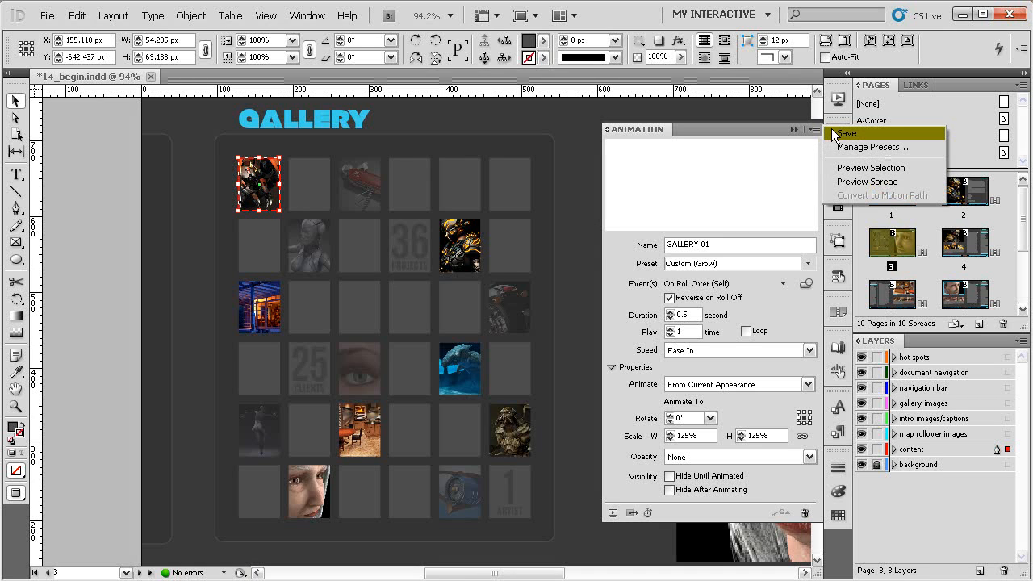
left_click(845, 133)
left_click_drag(553, 238, 573, 241)
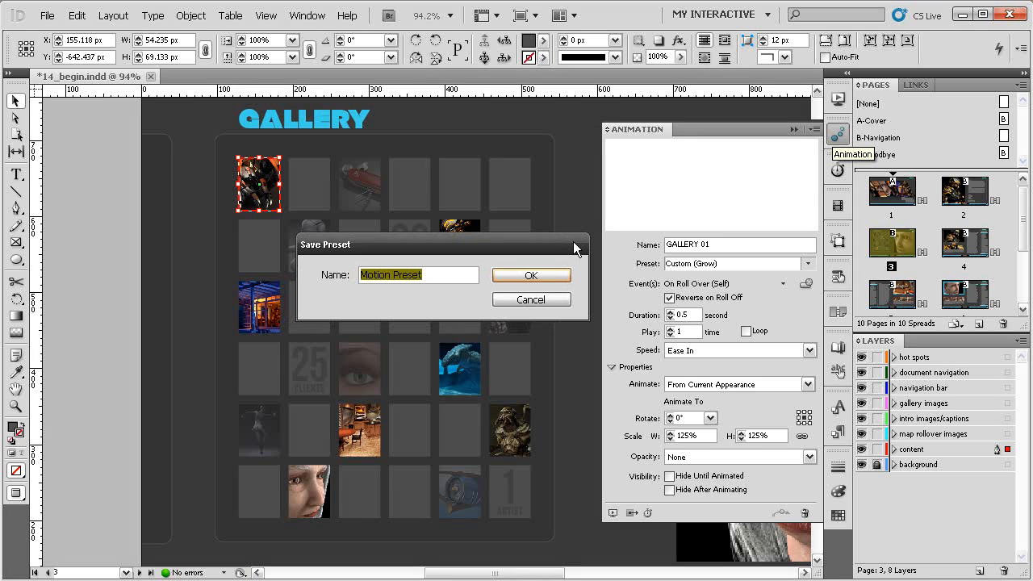
type("thu")
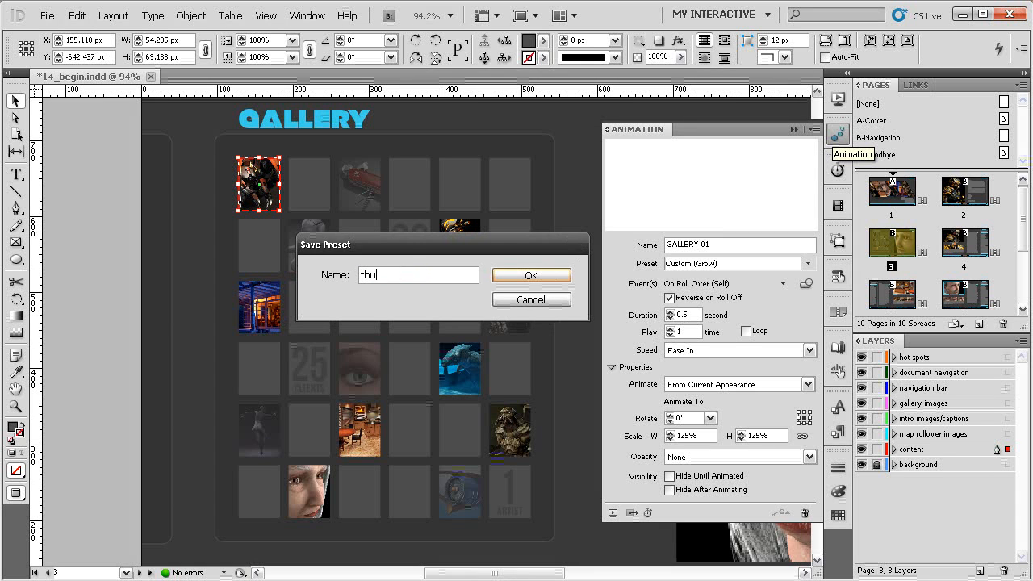
type("mbnail grow")
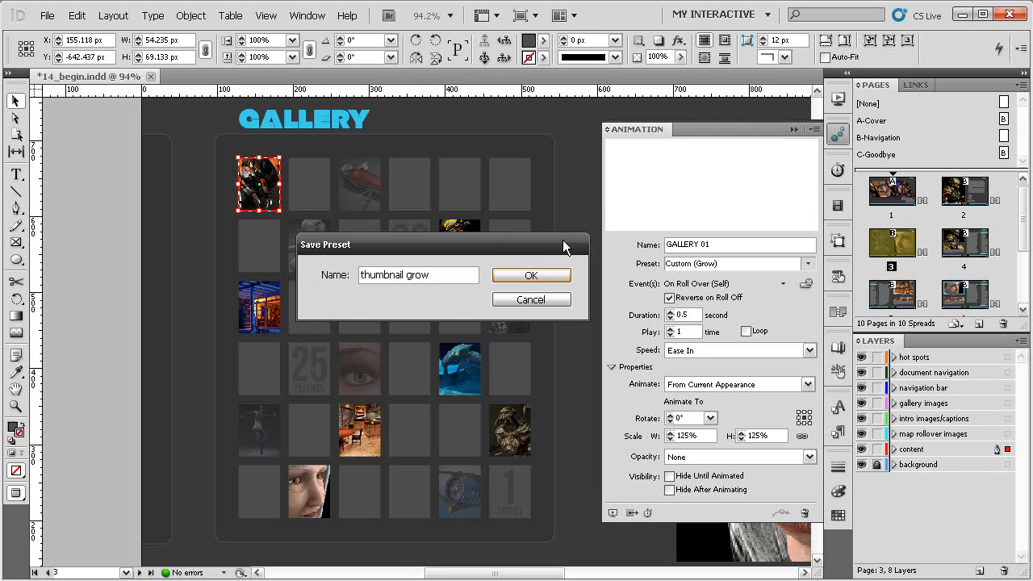
left_click(526, 275)
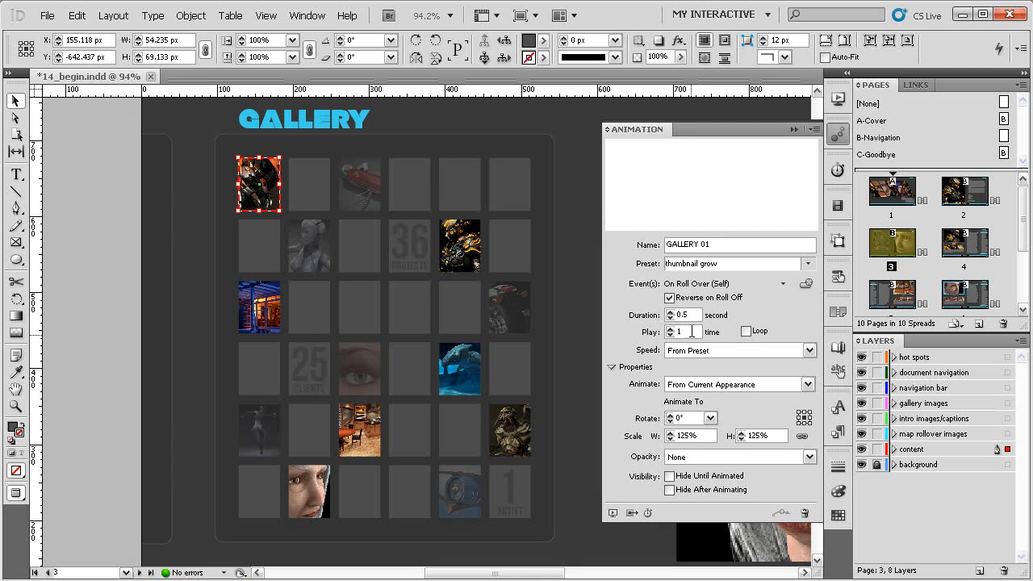
left_click(780, 356)
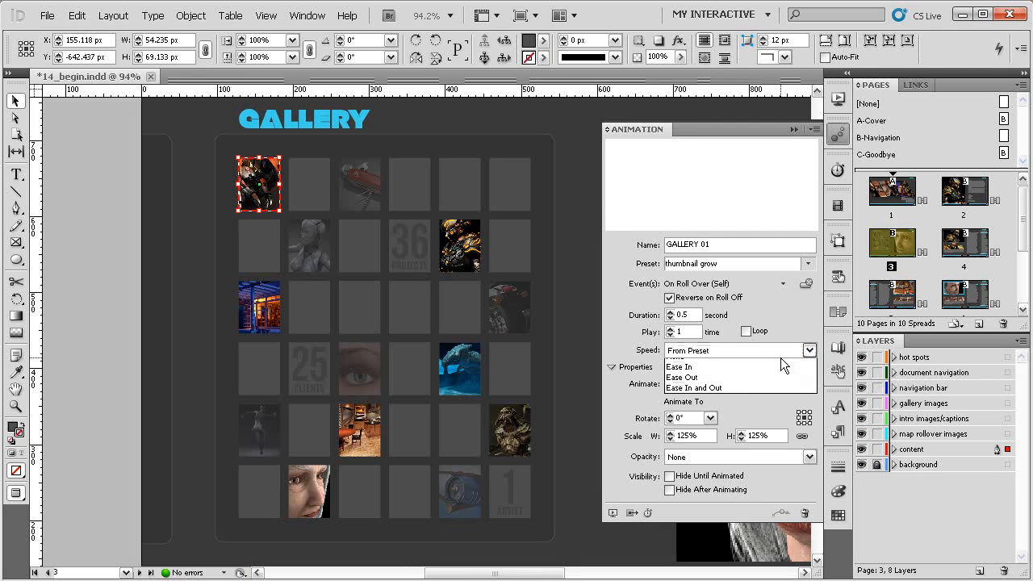
left_click(770, 379)
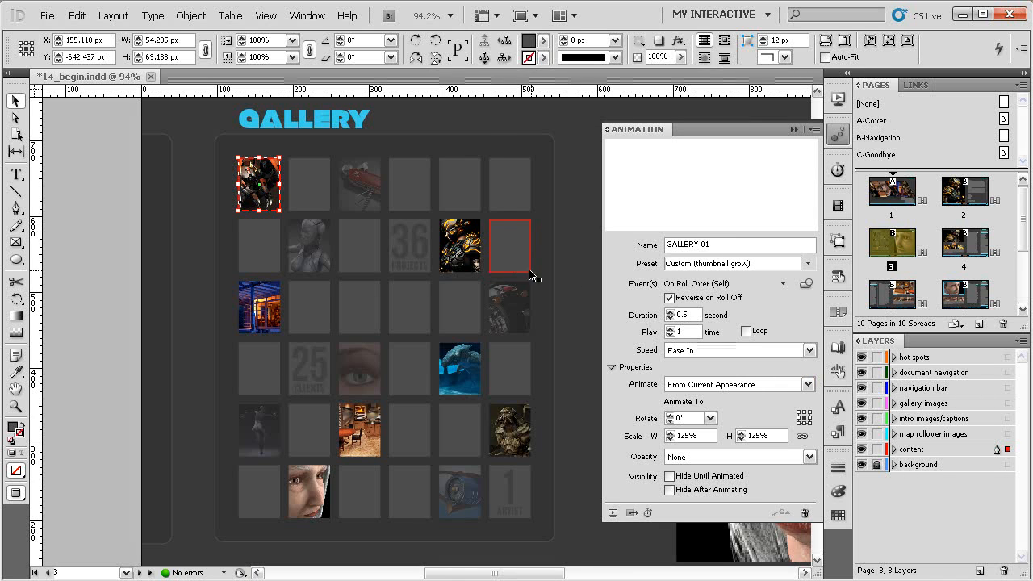
- Deselect the thumbnail and examine the saved "thumbnail grow" entry and its management options in the motion preset manager
left_click(583, 238)
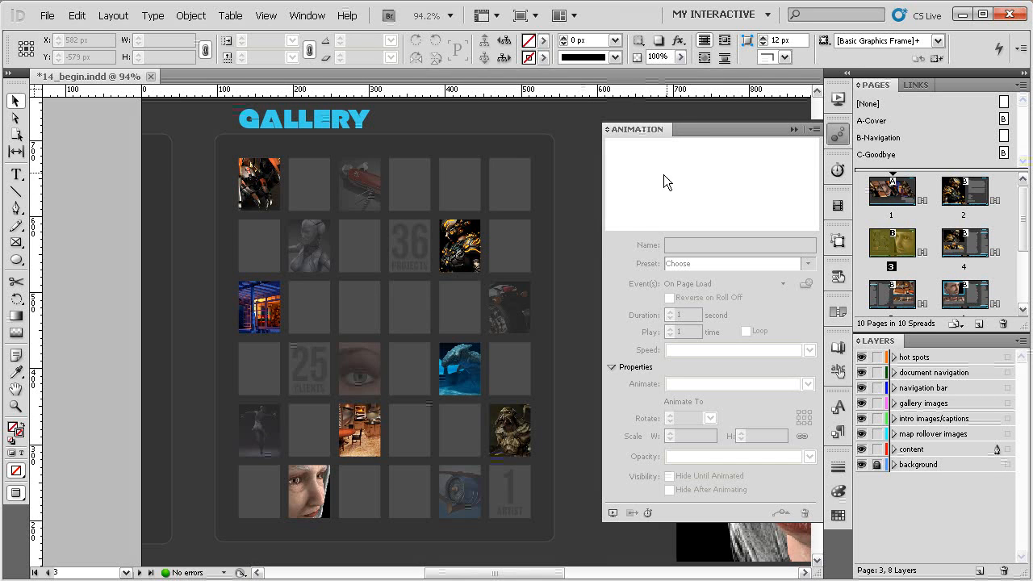
left_click(814, 131)
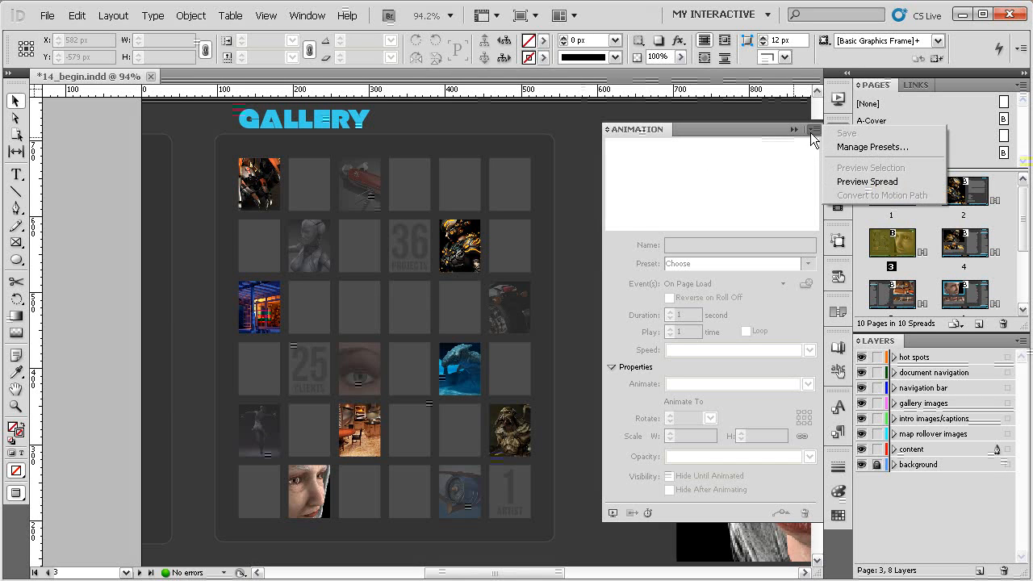
left_click(876, 146)
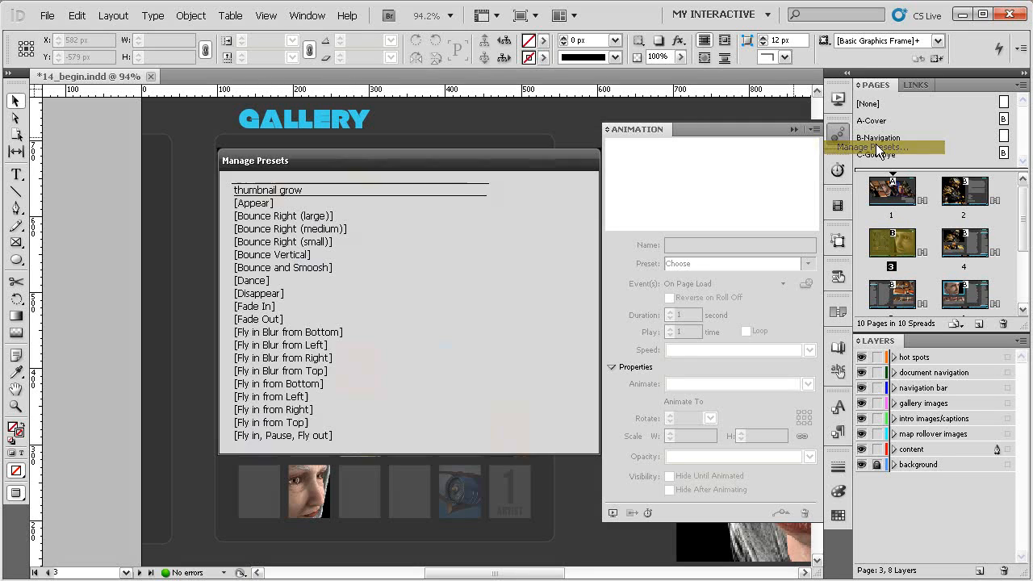
left_click_drag(532, 163, 625, 152)
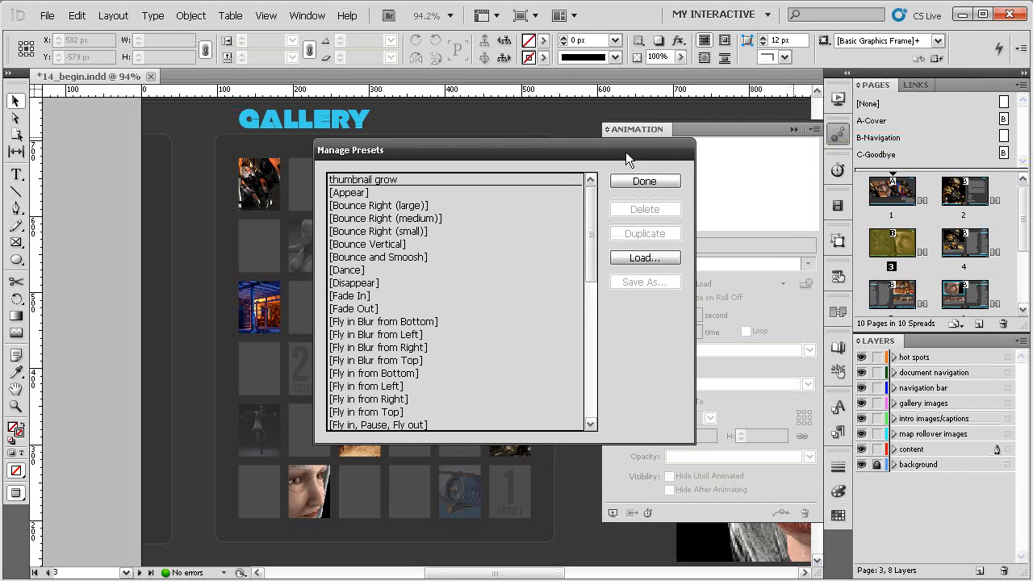
left_click(399, 179)
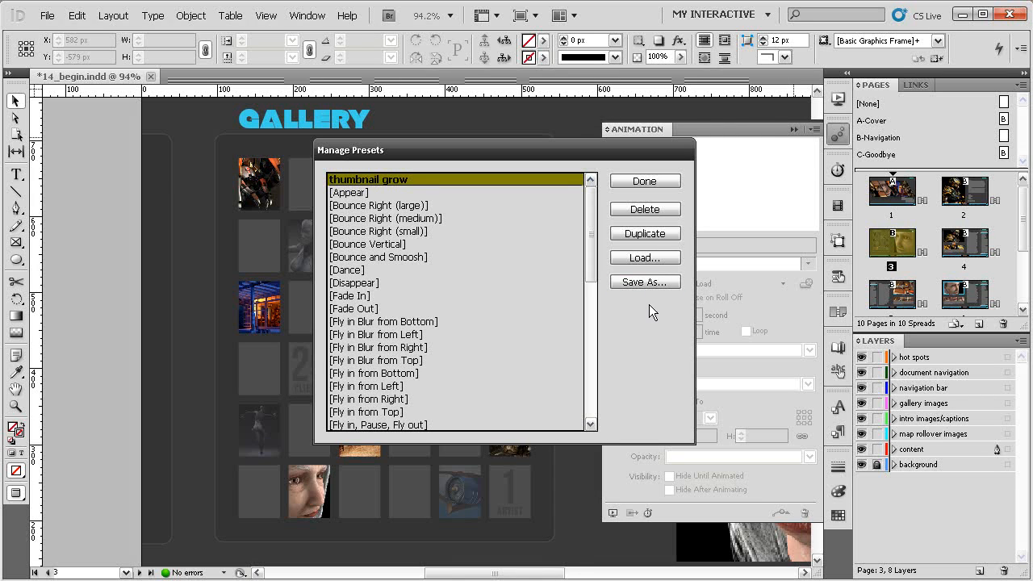
left_click(647, 181)
- Apply the "thumbnail grow" motion preset to the GALLERY 02 thumbnail in the gallery grid's second row
left_click(458, 230)
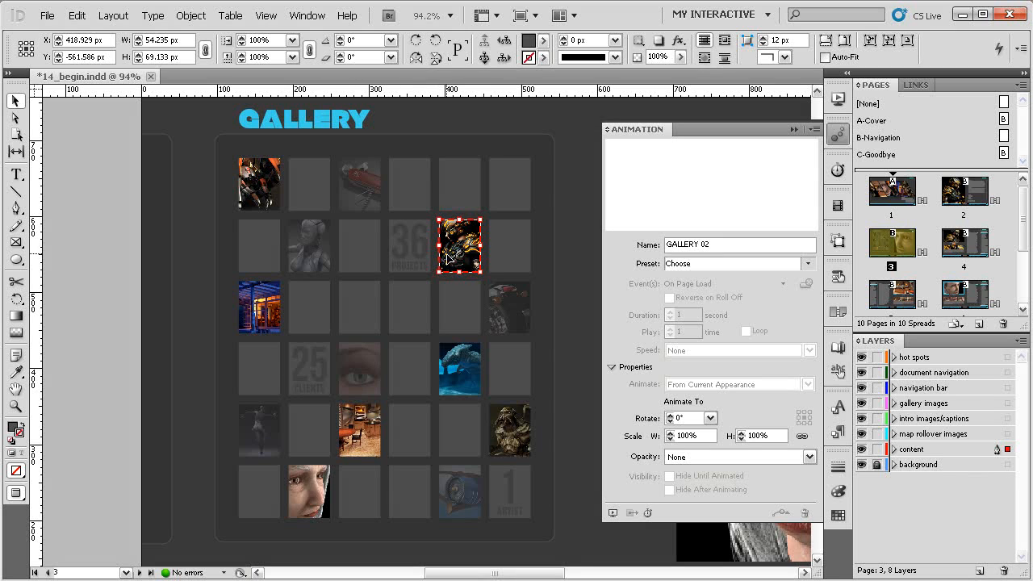
left_click(808, 265)
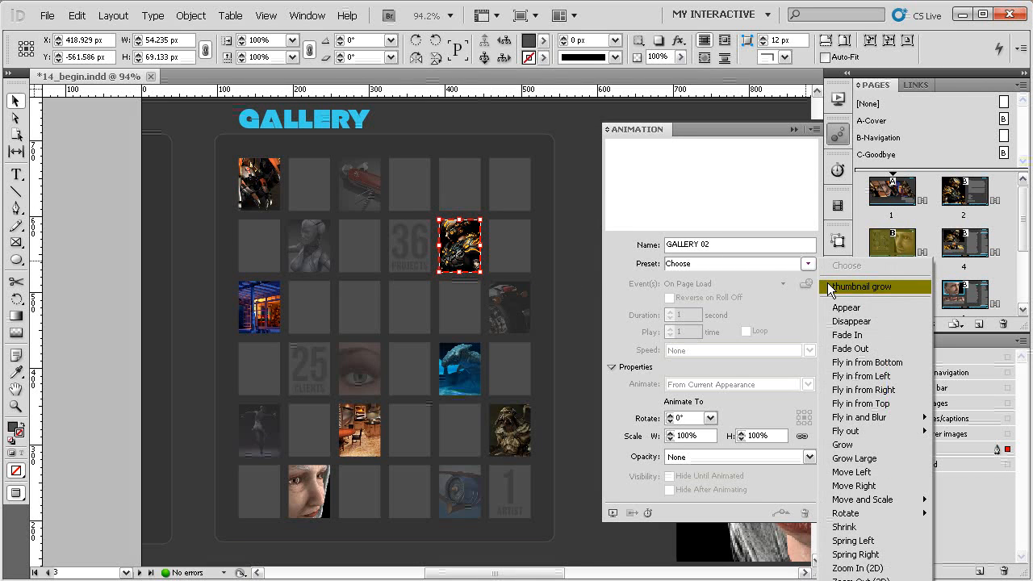
left_click(828, 284)
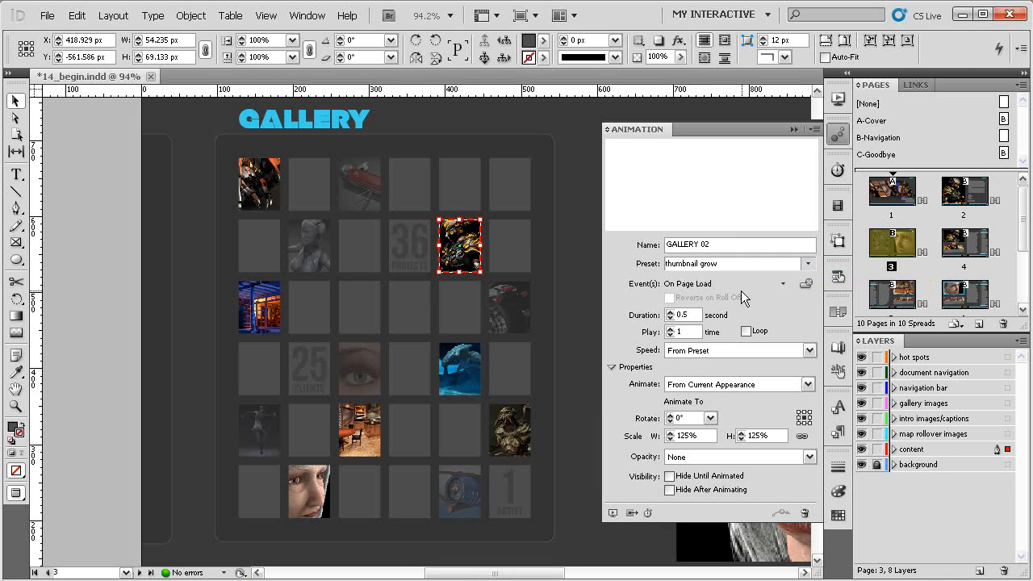
- Trigger the GALLERY 02 animation only On Roll Over (Self) with Reverse on Roll Off, and set its speed to Ease In
left_click(782, 288)
left_click(803, 291)
left_click(781, 288)
left_click(805, 325)
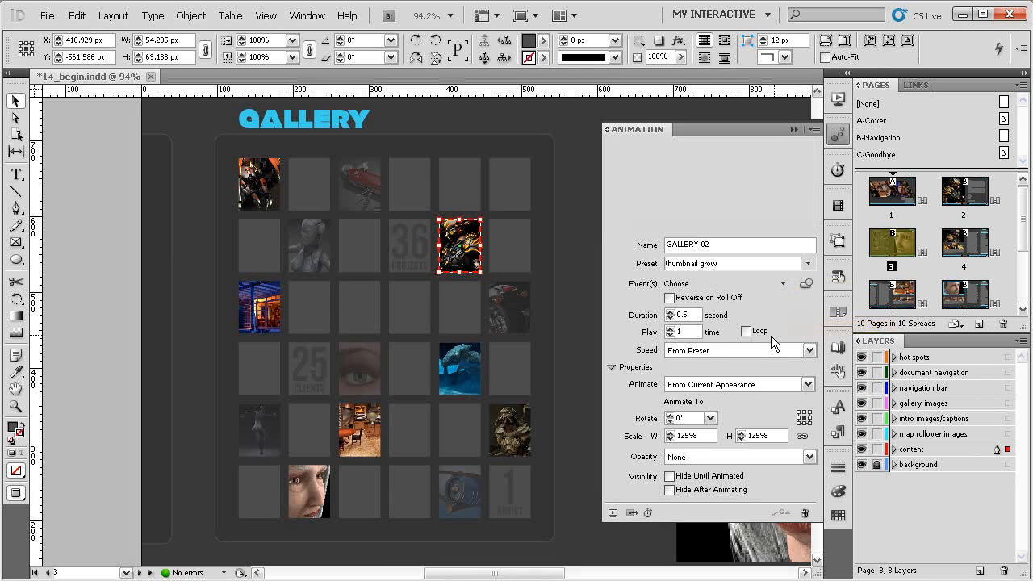
left_click(670, 298)
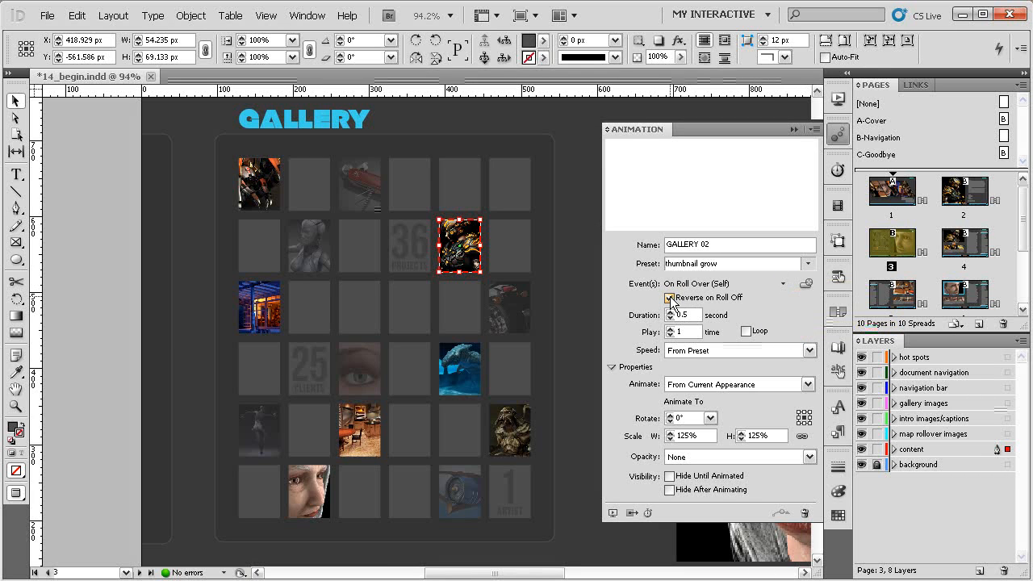
left_click(714, 349)
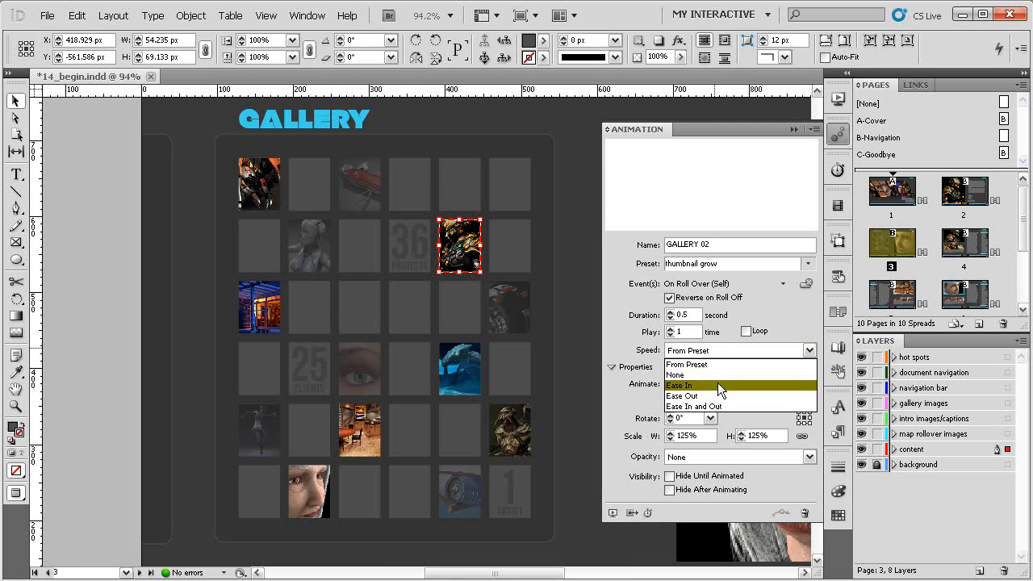
left_click(717, 383)
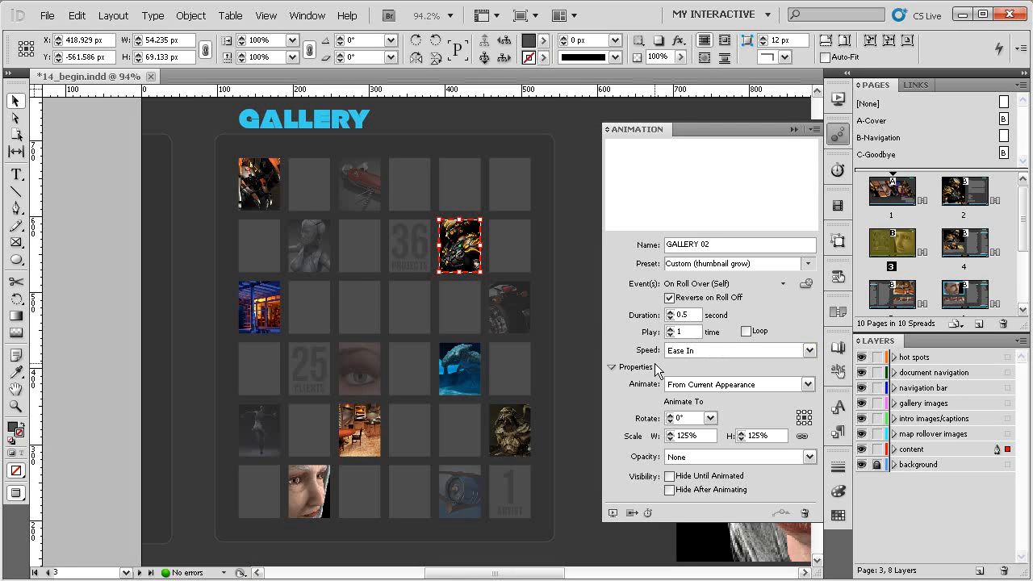
- Select the five remaining full-color thumbnails in the gallery's lower four rows and apply the "thumbnail grow" preset to them together
left_click(273, 295)
left_click(464, 364, "shift")
left_click(506, 427, "shift")
left_click(372, 415, "shift")
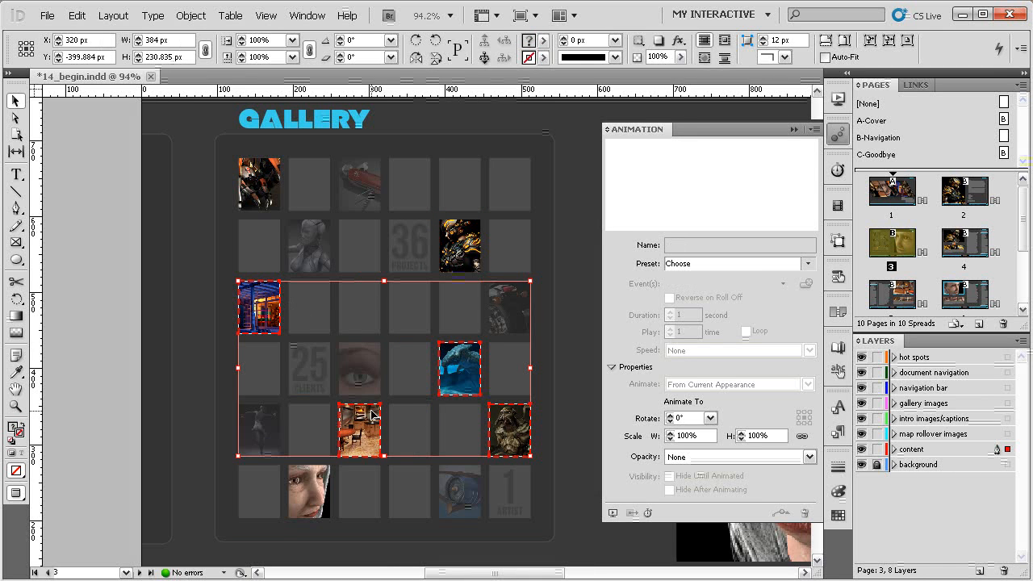
left_click(327, 484, "shift")
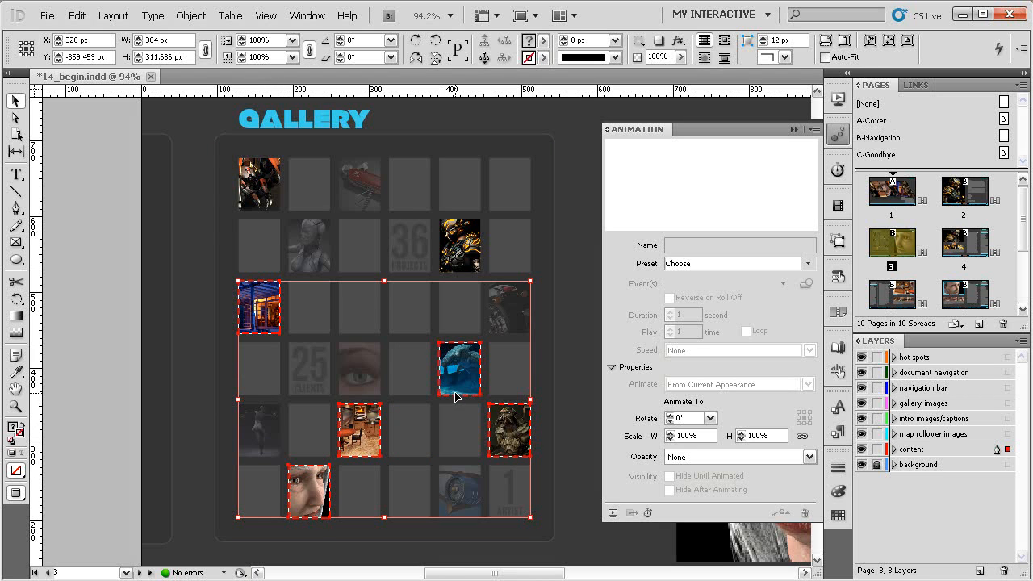
left_click(805, 264)
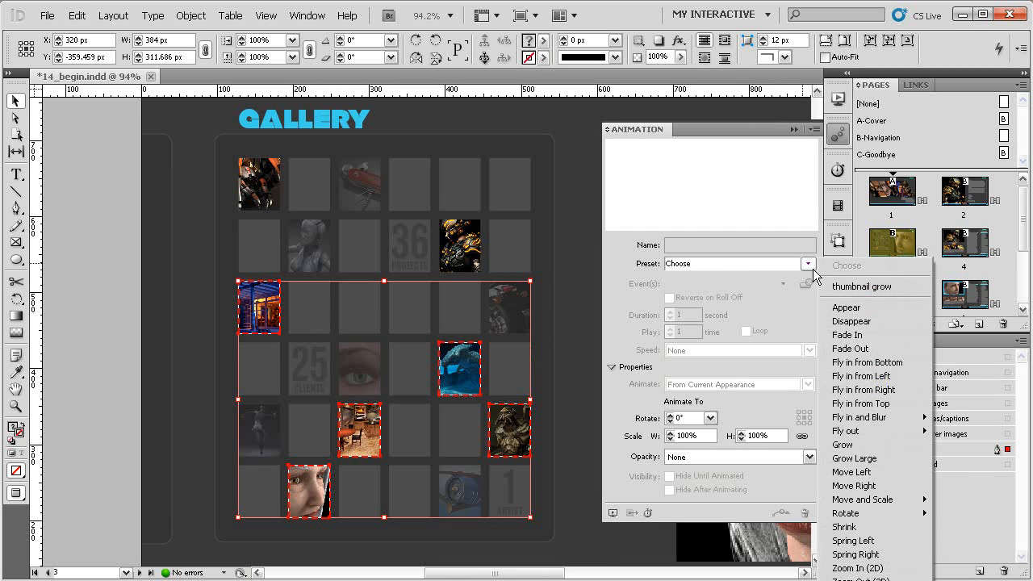
left_click(831, 287)
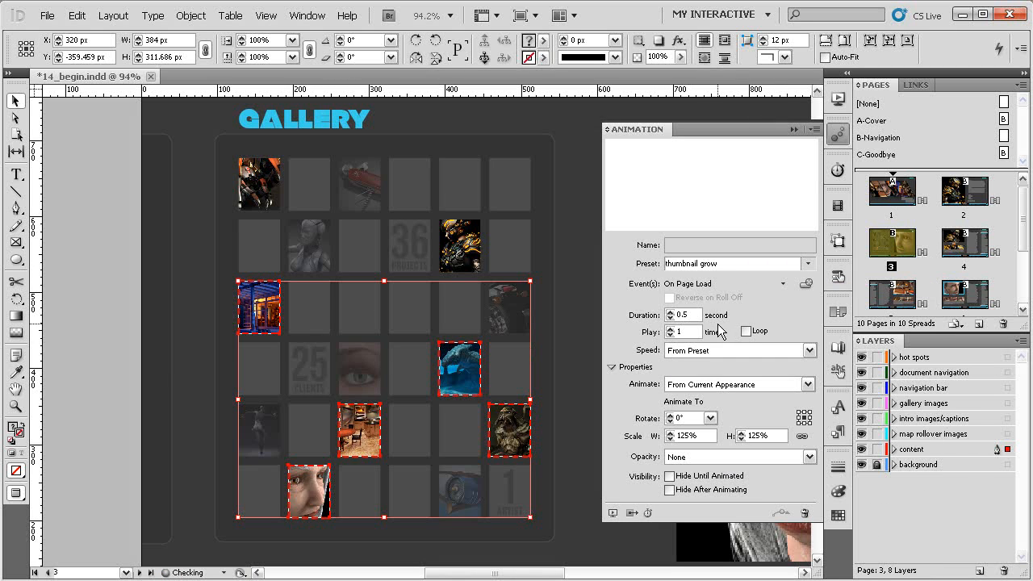
- Make the five selected thumbnails animate only On Roll Over (Self) with Reverse on Roll Off, and set their speed to Ease In
left_click(696, 289)
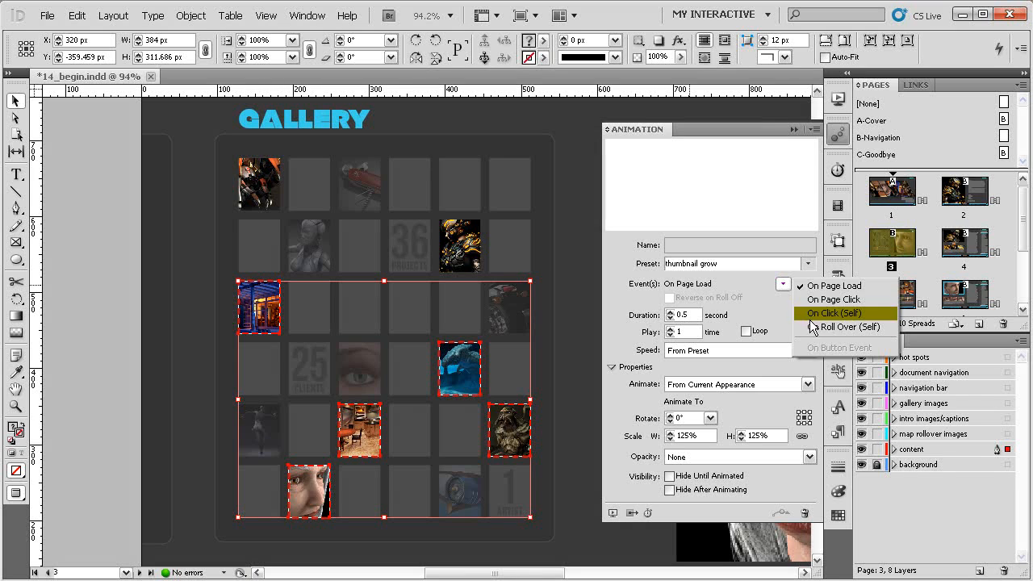
left_click(831, 327)
left_click(769, 287)
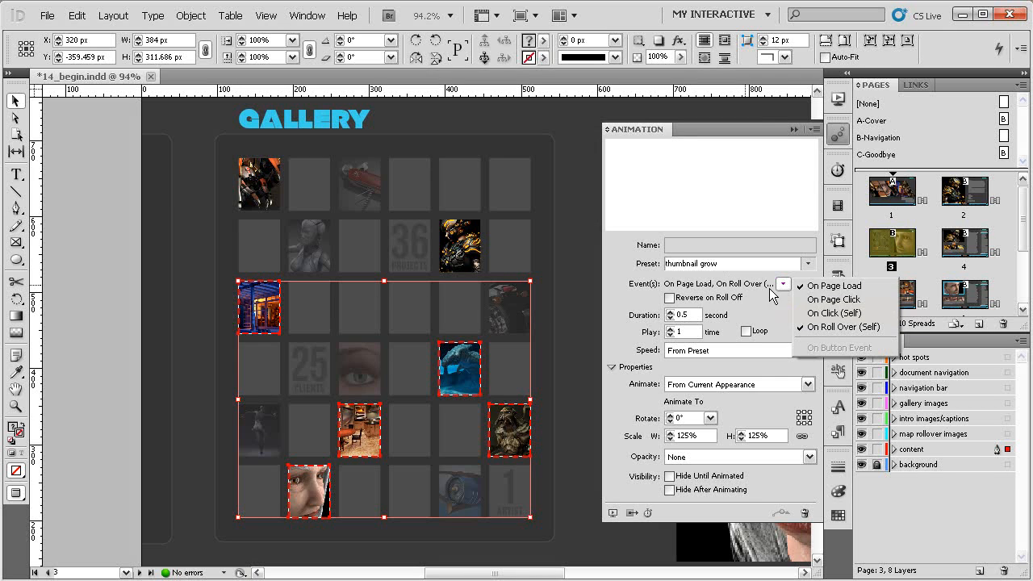
left_click(812, 287)
left_click(669, 297)
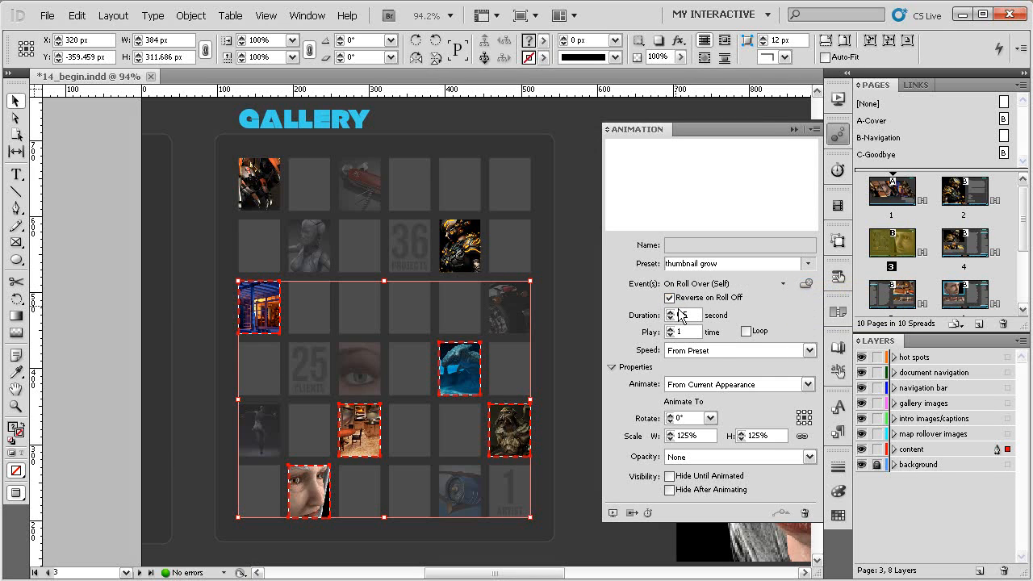
left_click(713, 349)
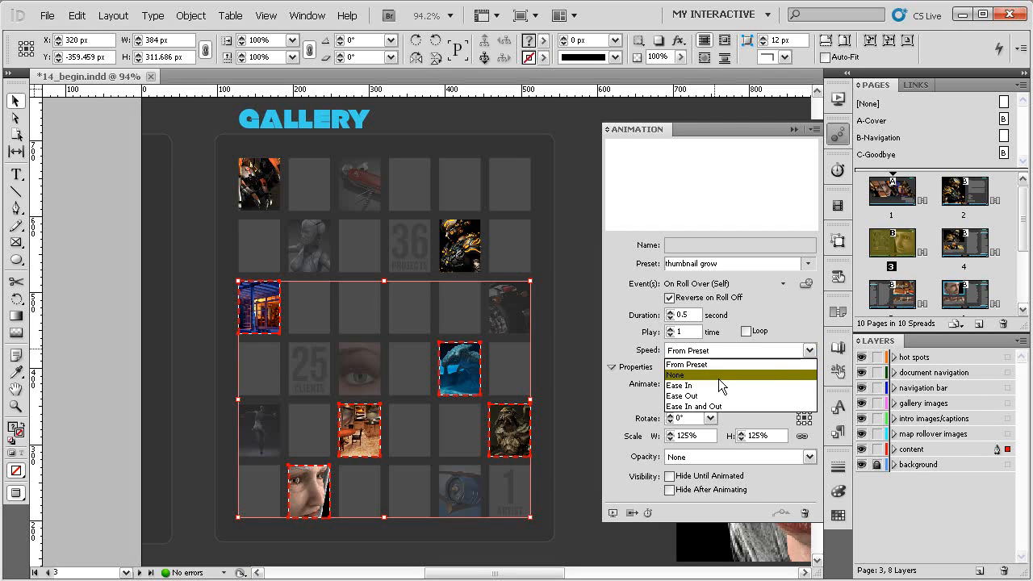
left_click(718, 382)
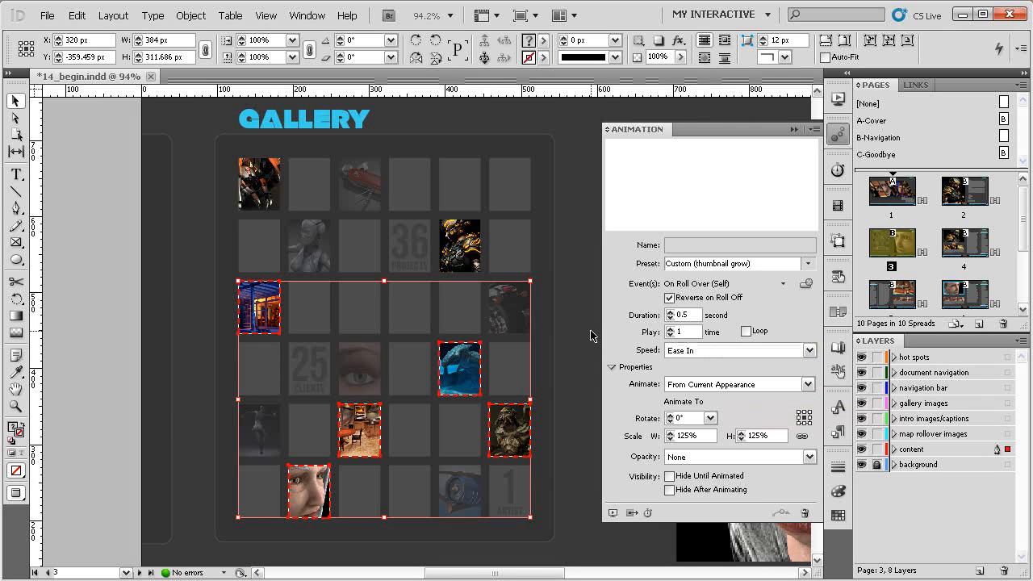
- Preview the gallery spread with its thumbnail animations, and return to the page 3 layout with nothing selected
left_click(613, 514)
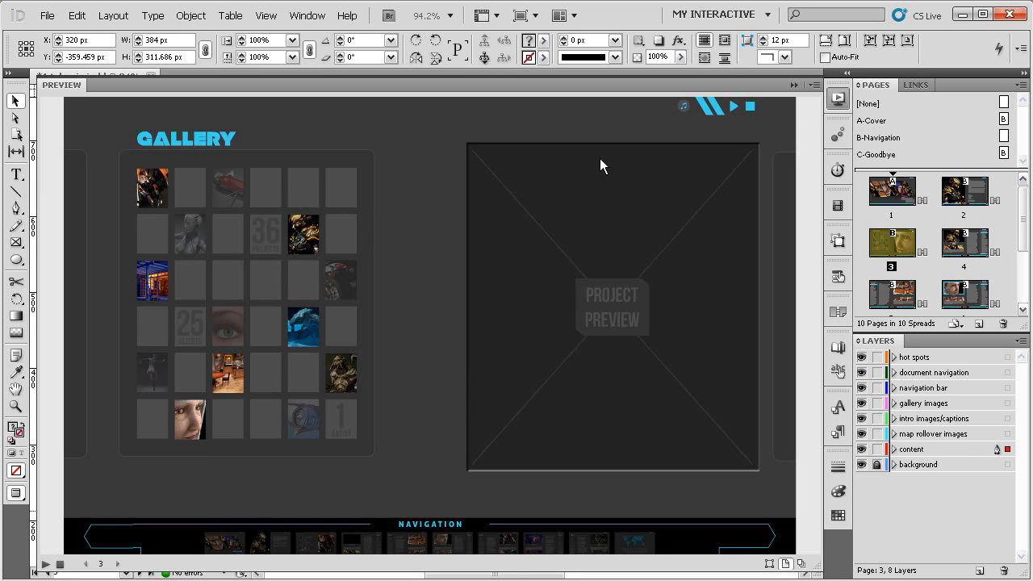
left_click(838, 98)
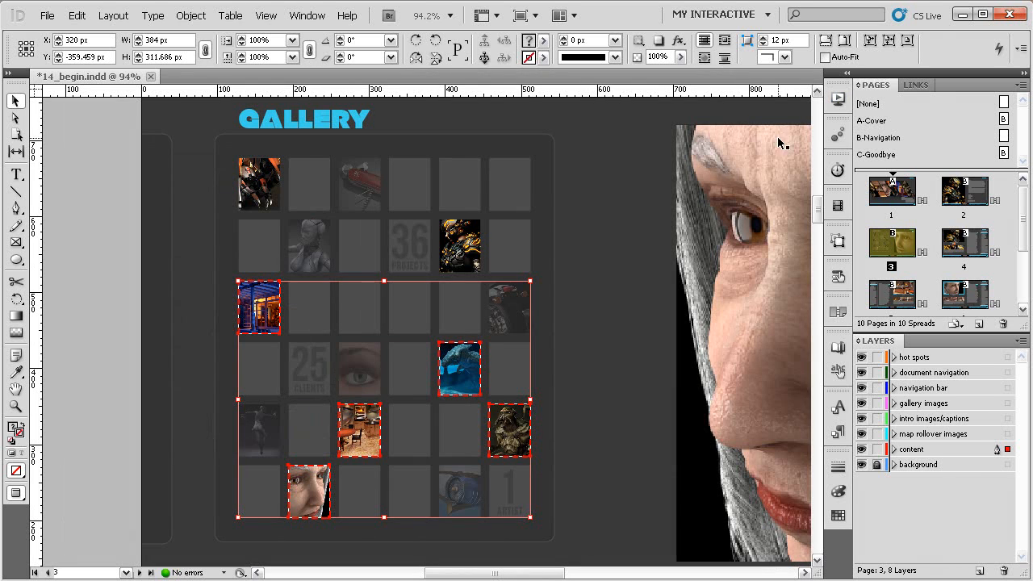
left_click(601, 239)
left_click_drag(664, 277, 593, 258)
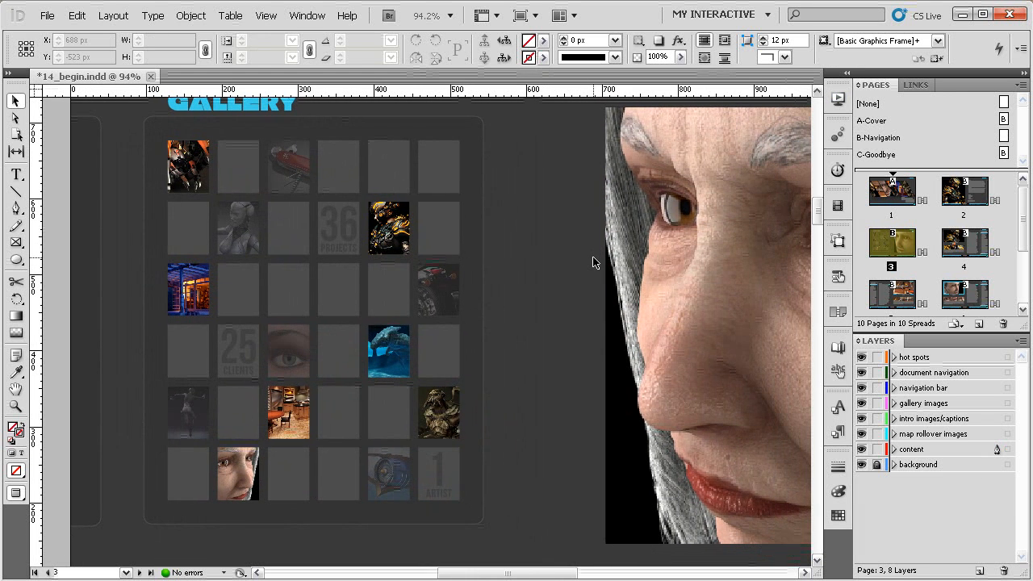
key("ctrl+0")
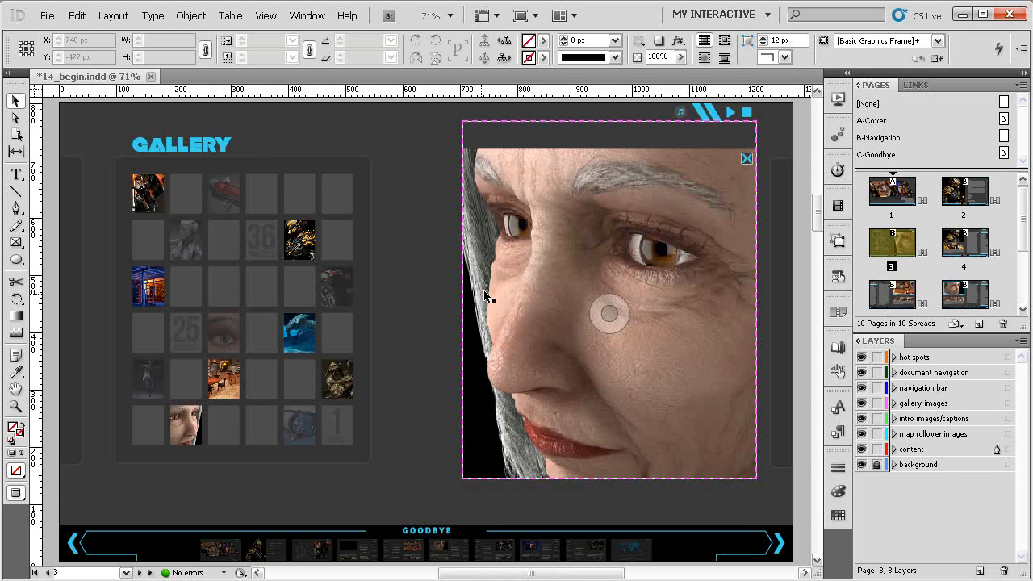
left_click_drag(435, 324, 428, 304)
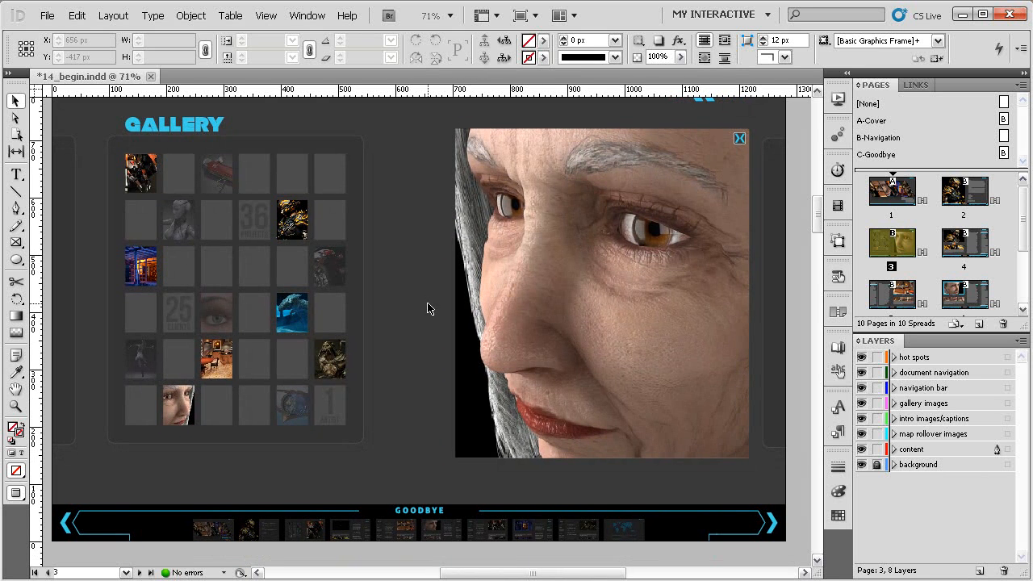